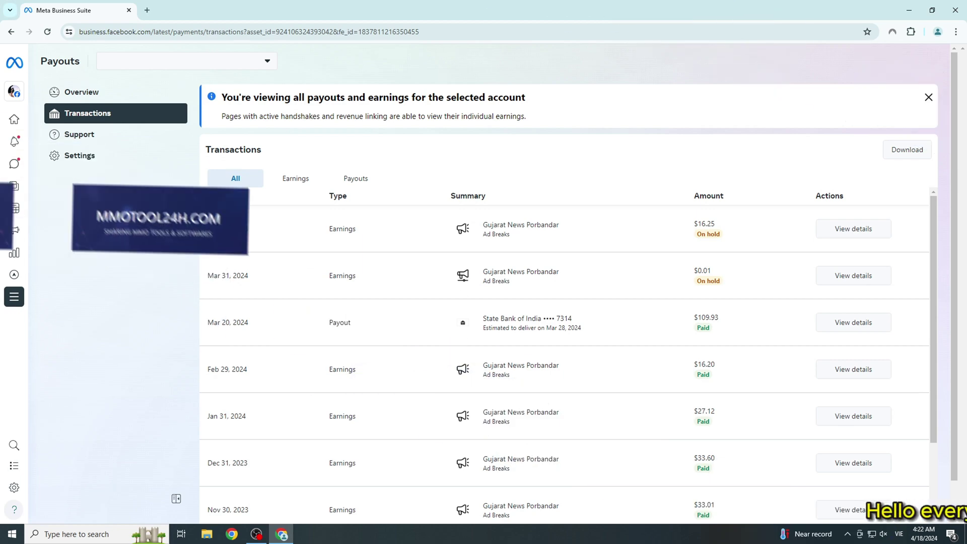
# Reload the payouts transactions page and highlight the $16.25 earning marked On hold
pyautogui.moveTo(696, 234); pyautogui.dragTo(717, 234)
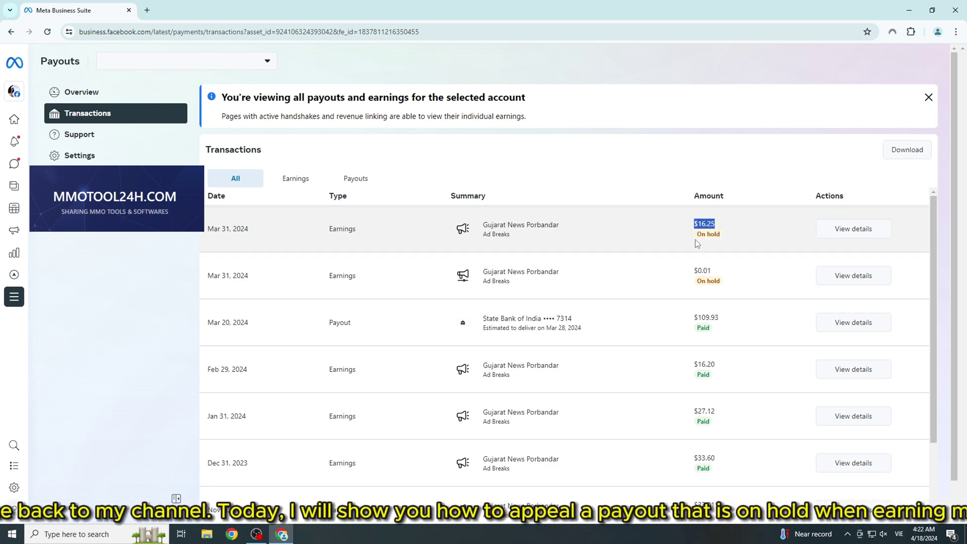
pyautogui.press('F5')
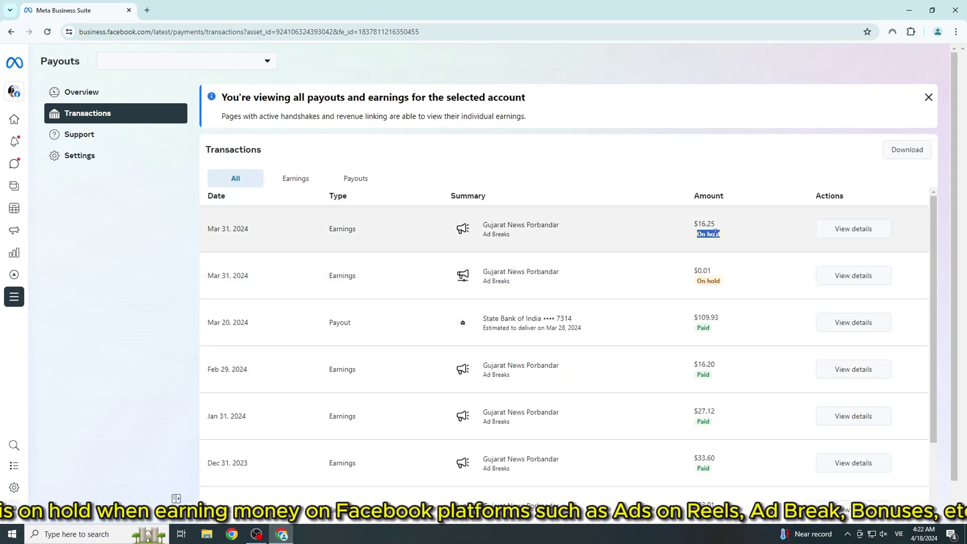
pyautogui.doubleClick(697, 224)
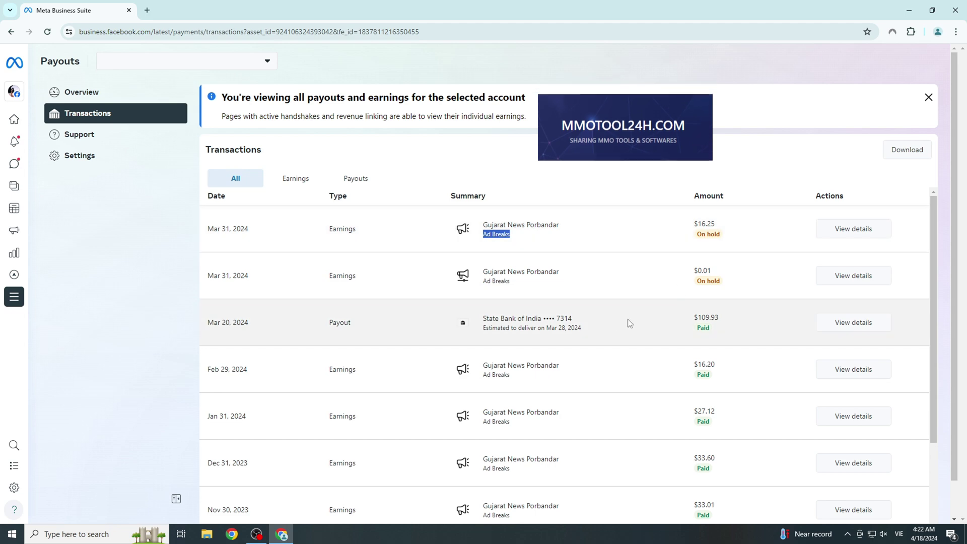
# Go to mmotool24h.com in a new Chrome tab
pyautogui.click(148, 11)
pyautogui.write('mm')
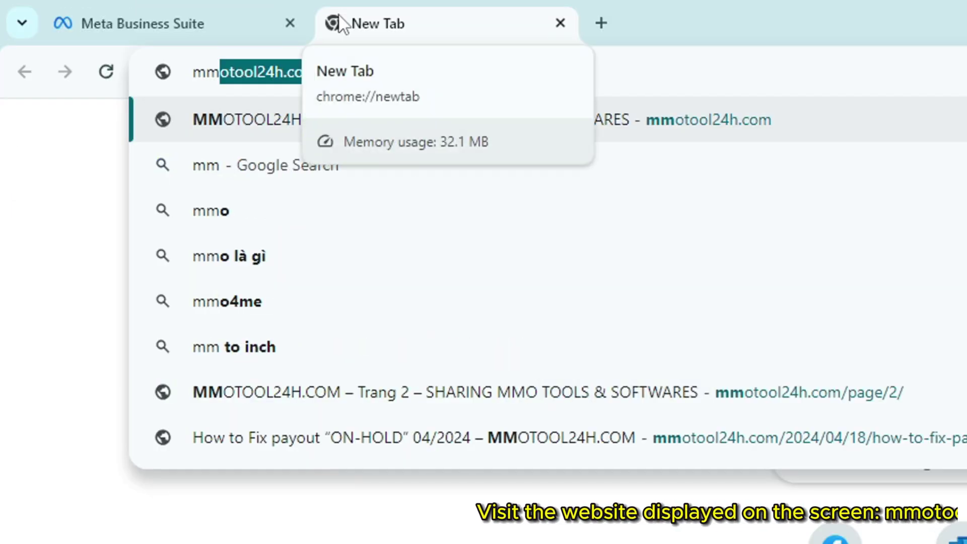
pyautogui.write('otool')
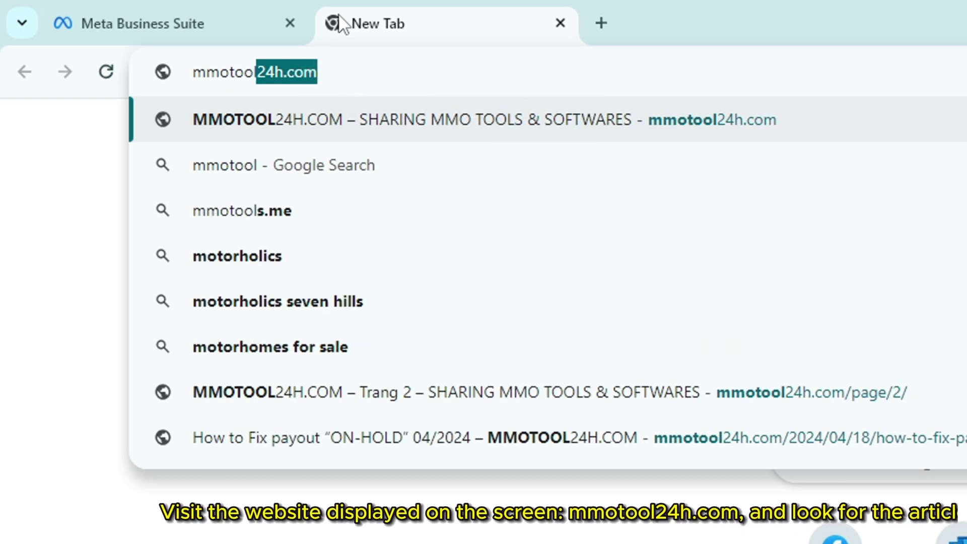
pyautogui.write('24h')
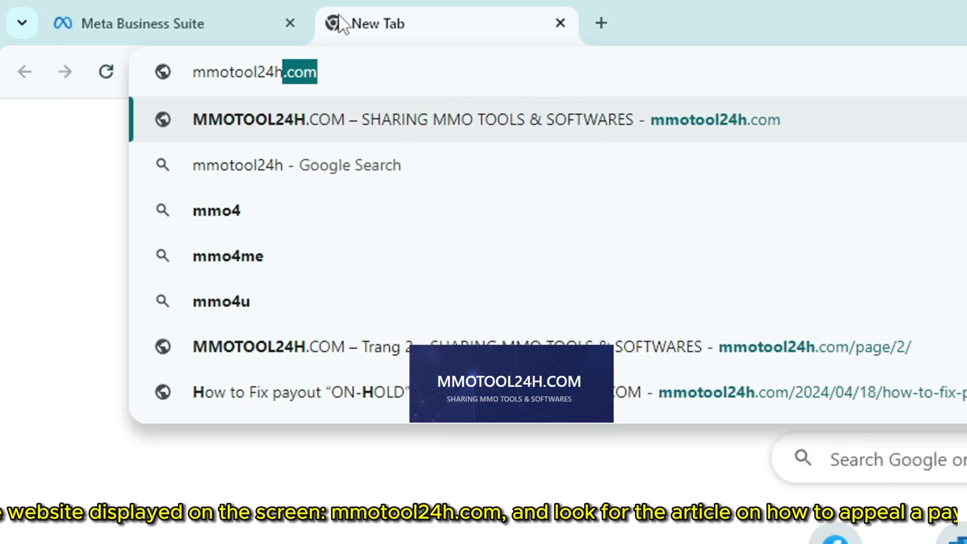
pyautogui.write('.com')
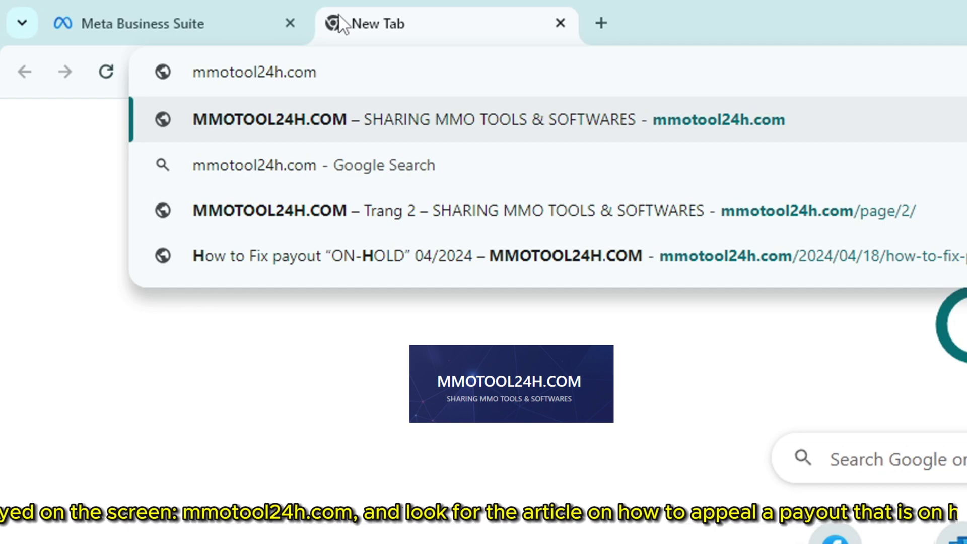
pyautogui.press('Return')
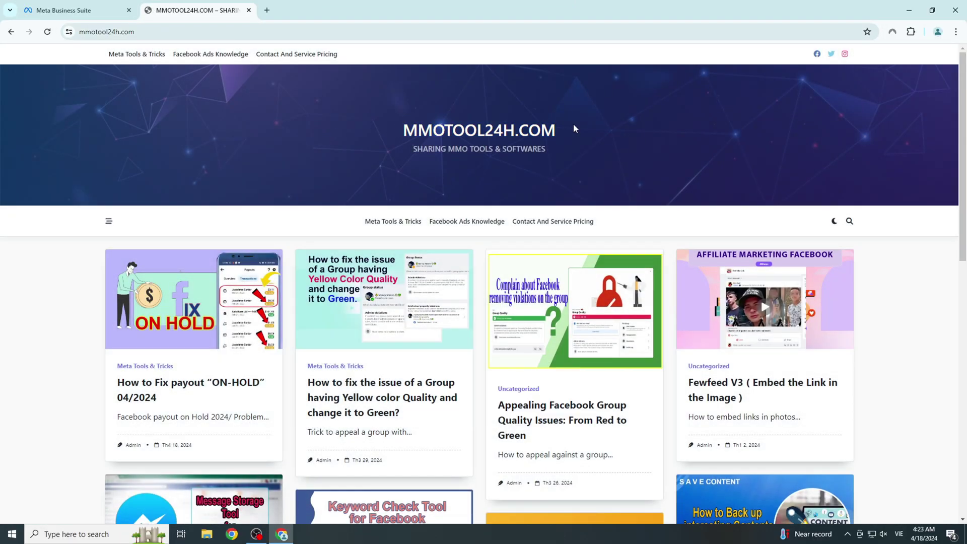
# Open the article 'How to Fix payout “ON-HOLD” 04/2024' from the mmotool24h.com home page
pyautogui.tripleClick(589, 131)
pyautogui.click(572, 153)
pyautogui.scroll(-3, 438, 244)
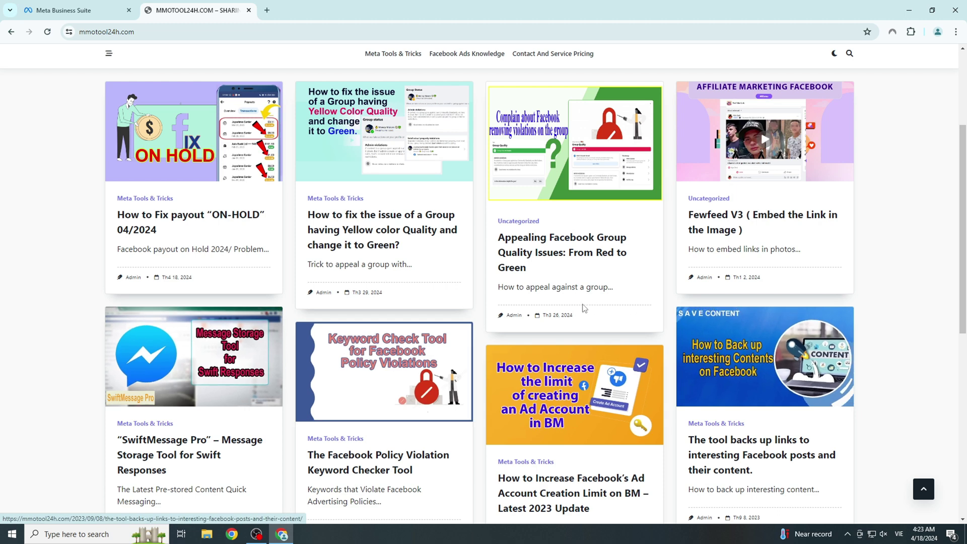
pyautogui.scroll(3, 286, 358)
pyautogui.moveTo(102, 385); pyautogui.dragTo(210, 403)
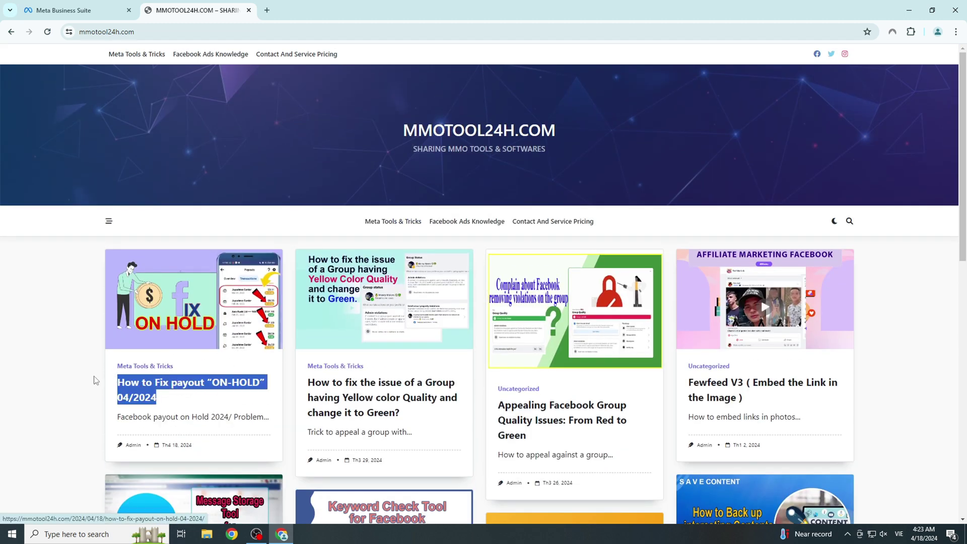
pyautogui.click(144, 388)
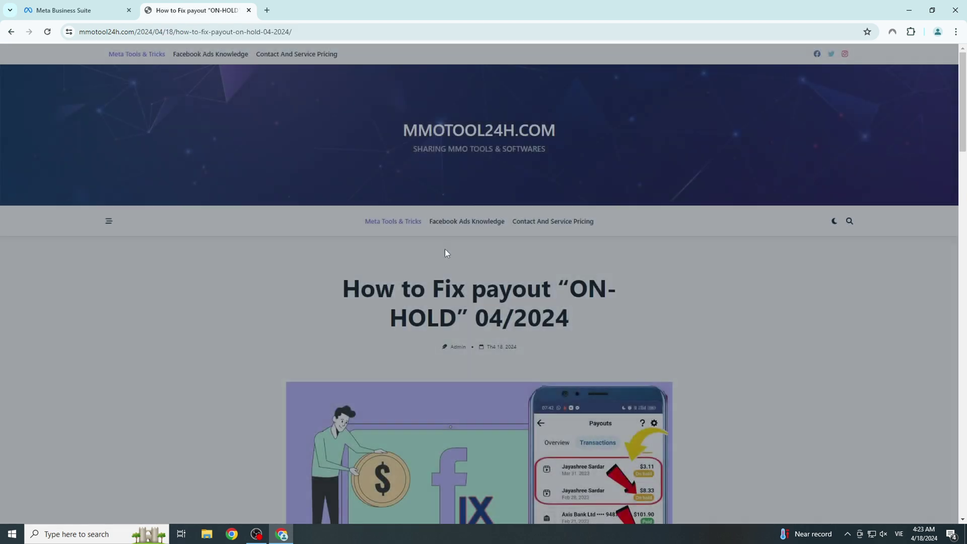
# Scroll the ON-HOLD article down to the Get Started Today! paragraph with its DOWNLOAD link
pyautogui.moveTo(327, 287); pyautogui.dragTo(529, 317)
pyautogui.click(611, 321)
pyautogui.moveTo(611, 322); pyautogui.dragTo(342, 287)
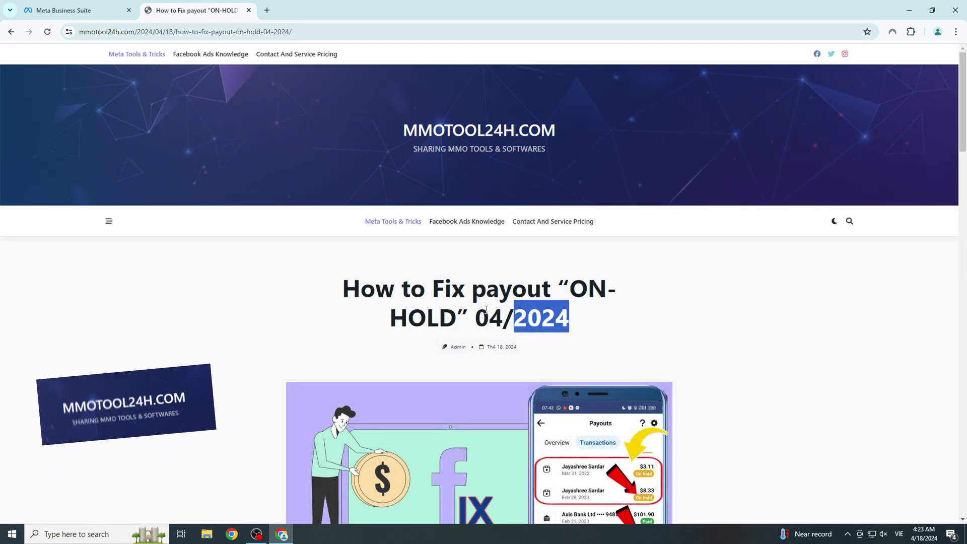
pyautogui.click(473, 263)
pyautogui.scroll(-6, 426, 264)
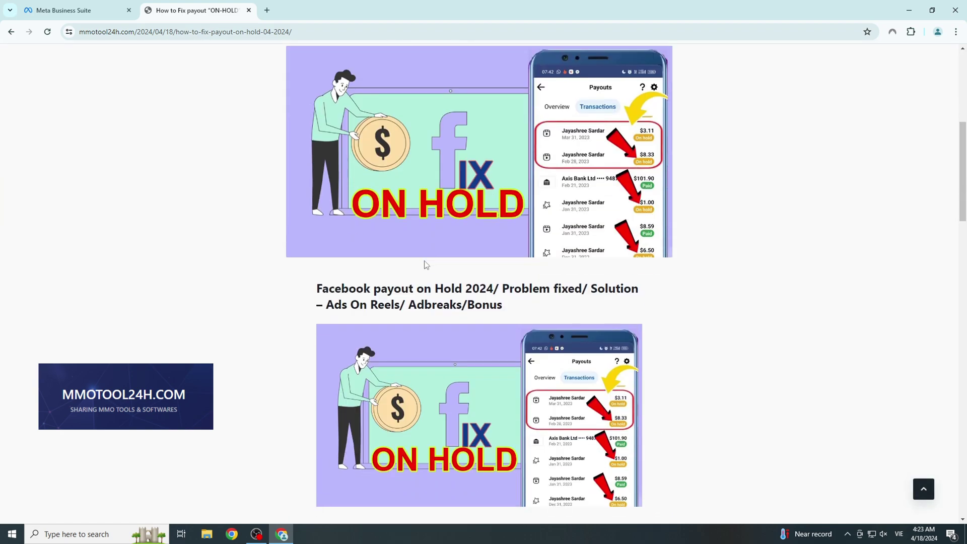
pyautogui.scroll(-10, 421, 271)
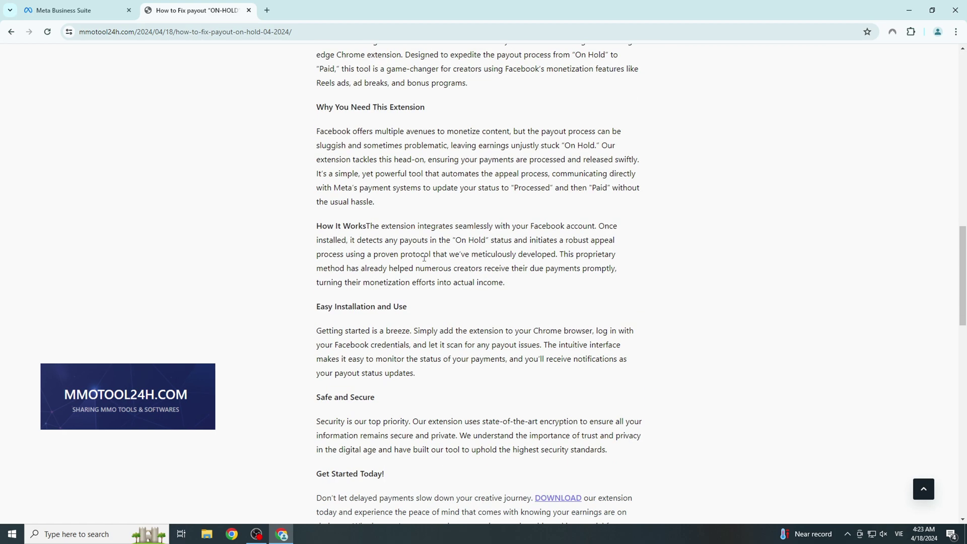
pyautogui.scroll(-3, 439, 251)
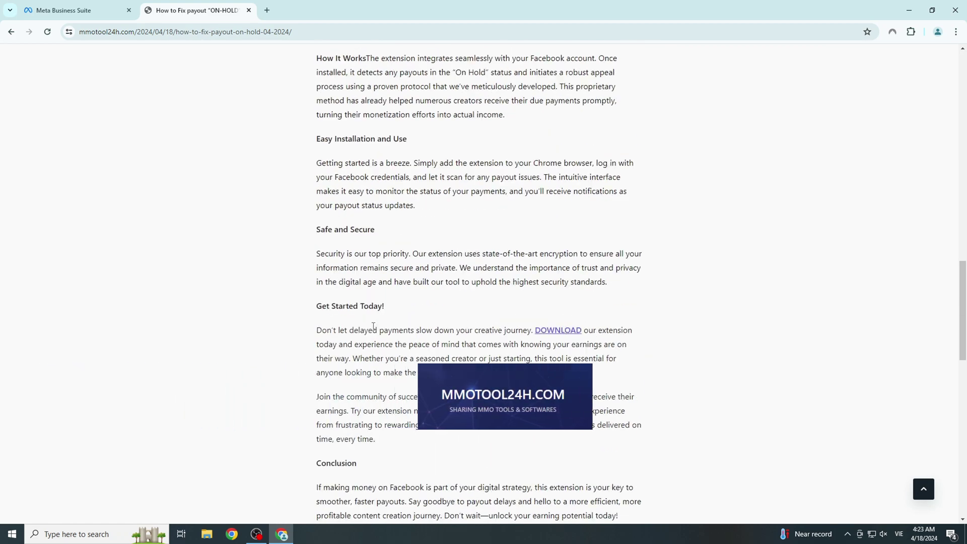
pyautogui.moveTo(319, 307); pyautogui.dragTo(659, 335)
pyautogui.click(326, 325)
pyautogui.click(693, 330)
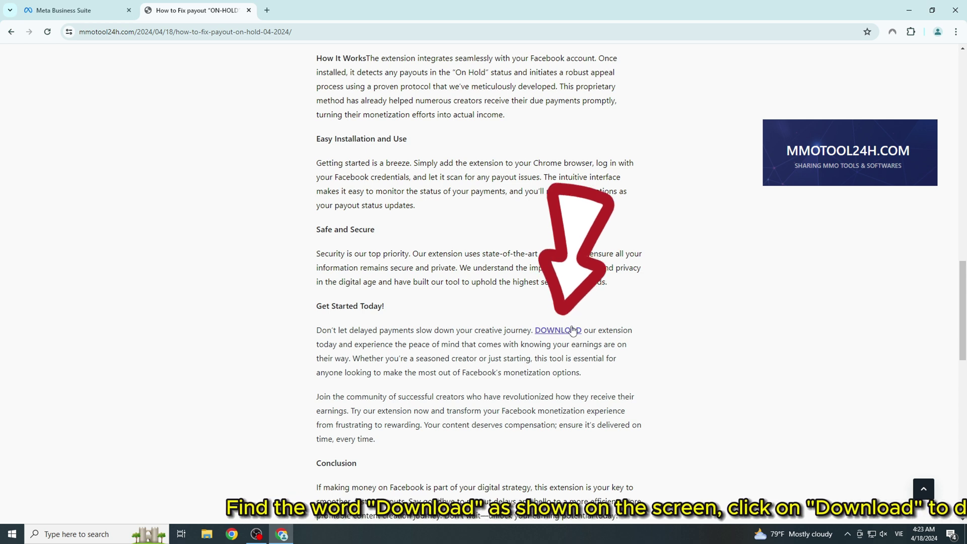
# Download On Hold.zip from the DOWNLOAD link and confirm it in Chrome's recent download history
pyautogui.click(572, 331)
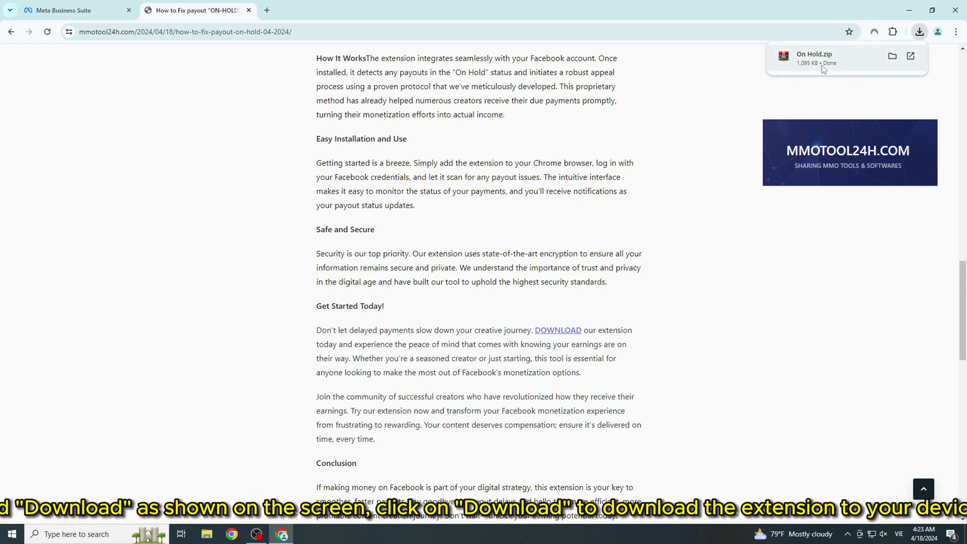
pyautogui.click(920, 32)
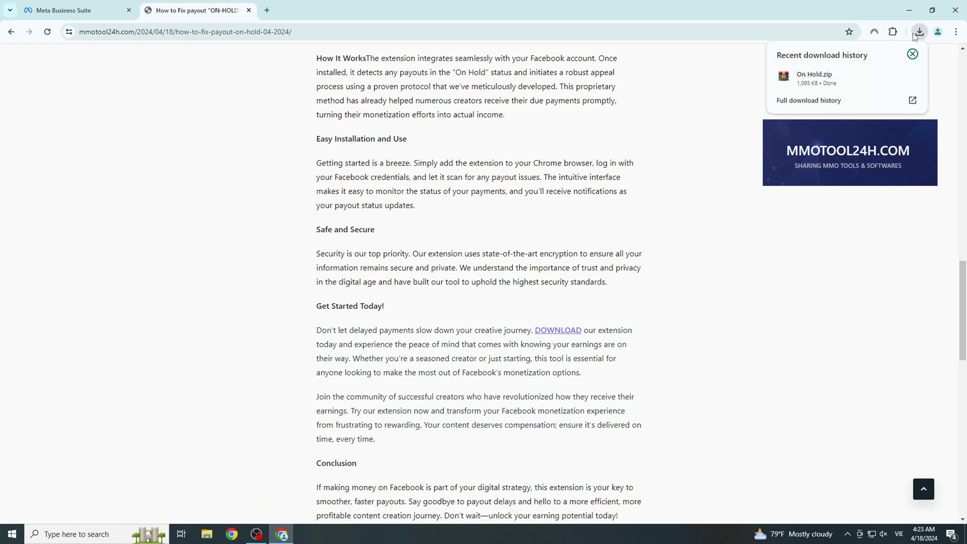
pyautogui.click(920, 33)
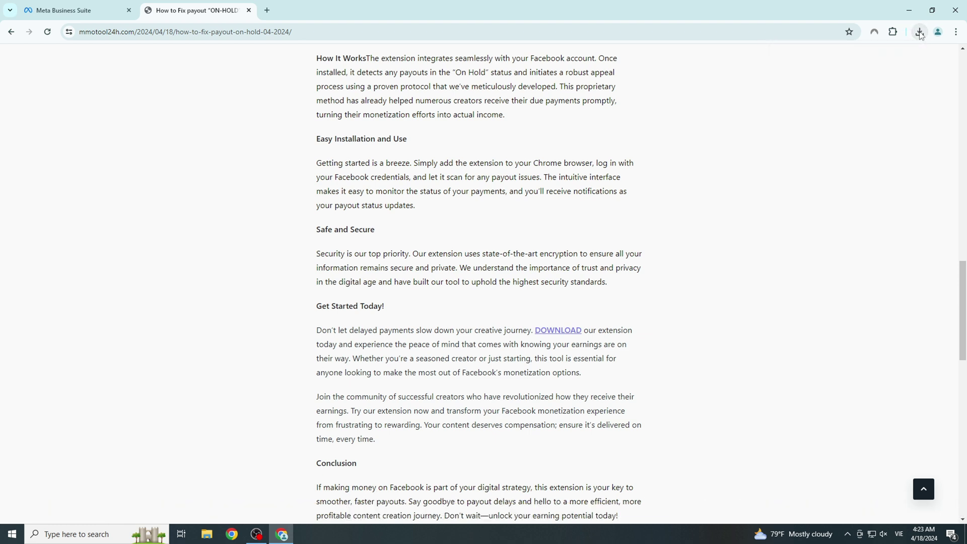
pyautogui.click(920, 33)
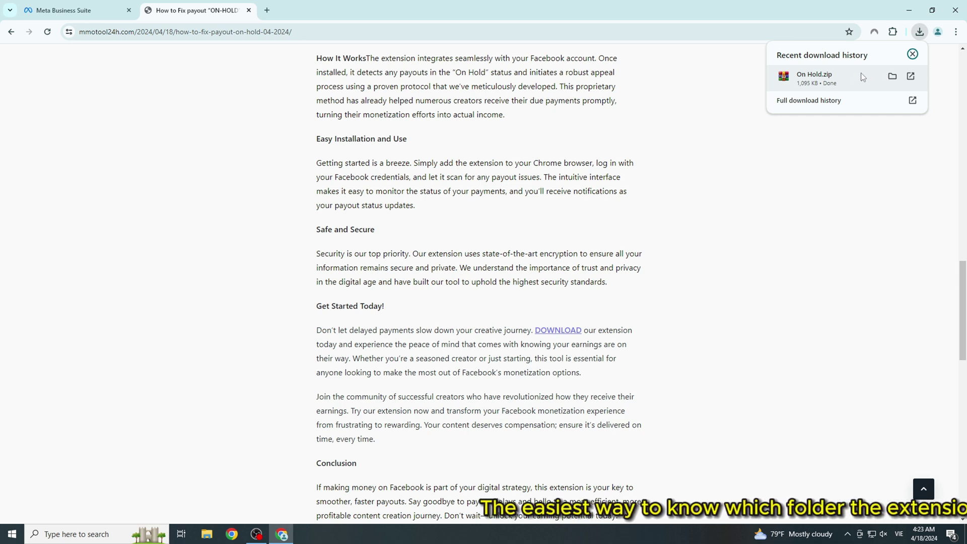
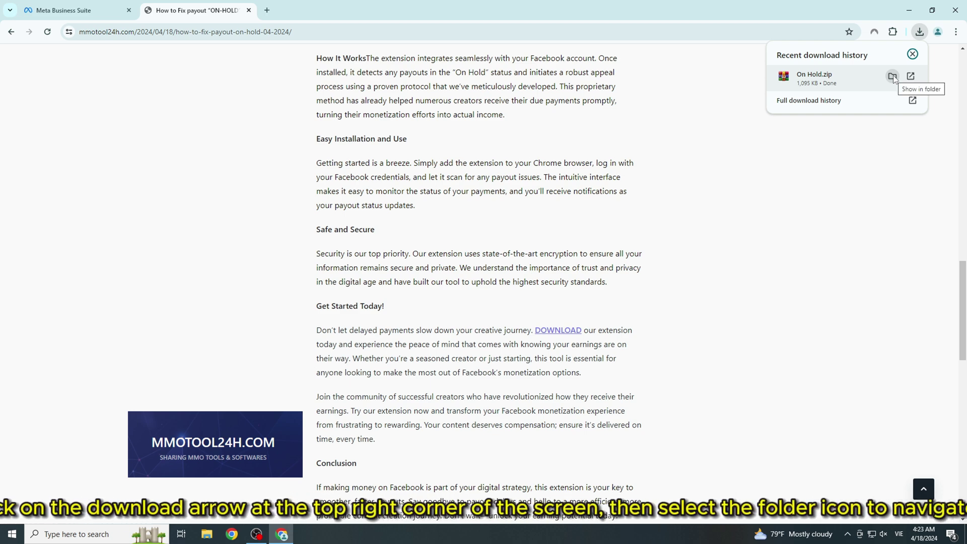
# Show the downloaded On Hold.zip (1.06 MB) in File Explorer's DATA (D:) Download folder
pyautogui.click(893, 78)
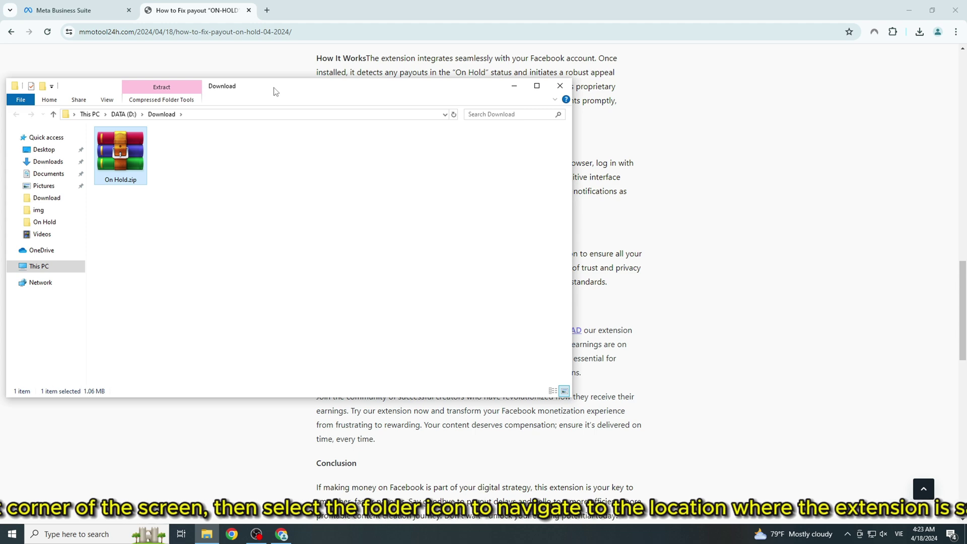
pyautogui.moveTo(274, 88); pyautogui.dragTo(491, 165)
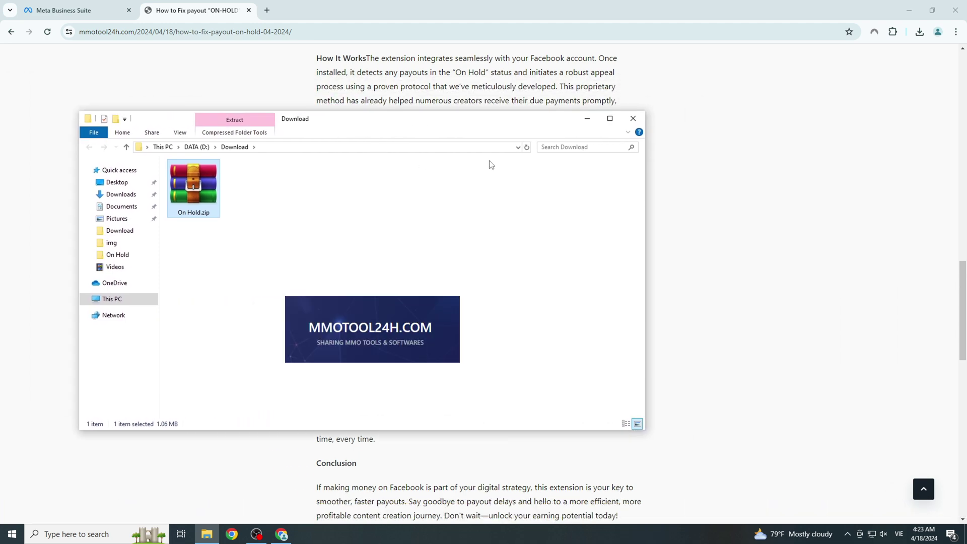
pyautogui.click(634, 119)
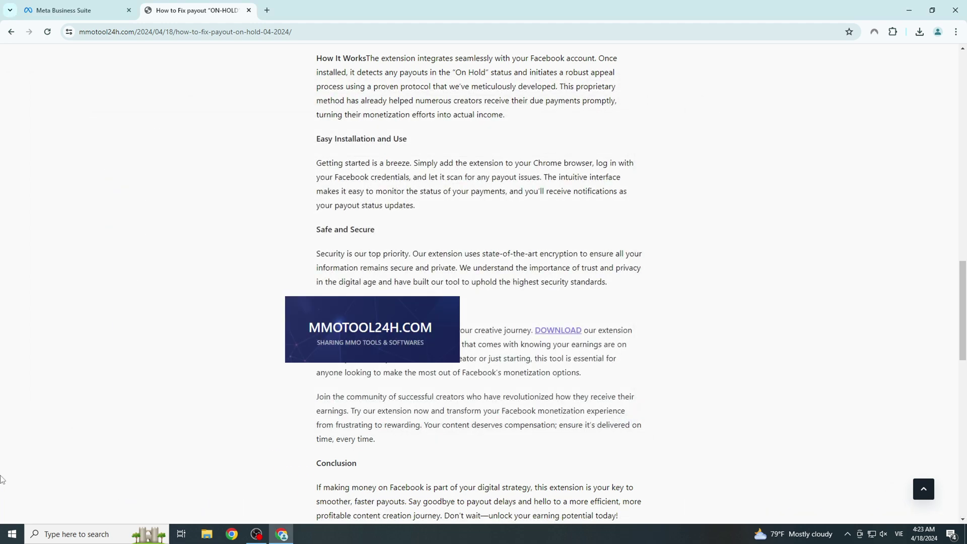
pyautogui.click(920, 32)
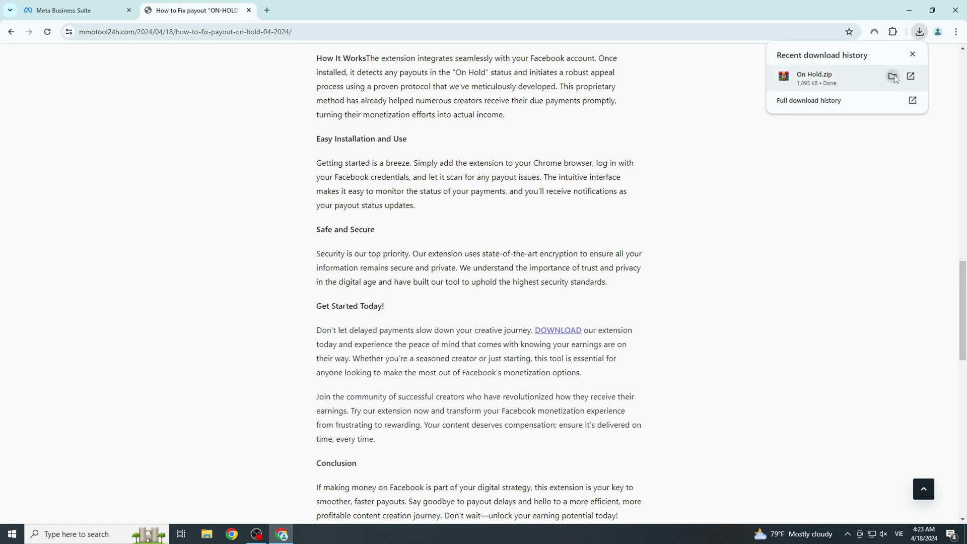
pyautogui.click(892, 76)
pyautogui.moveTo(405, 120); pyautogui.dragTo(449, 126)
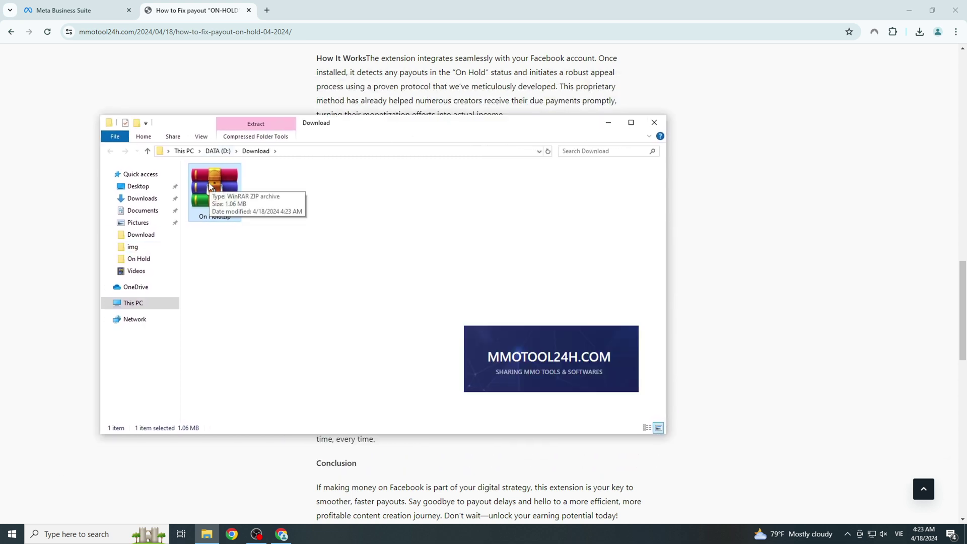
pyautogui.moveTo(317, 241); pyautogui.dragTo(247, 173)
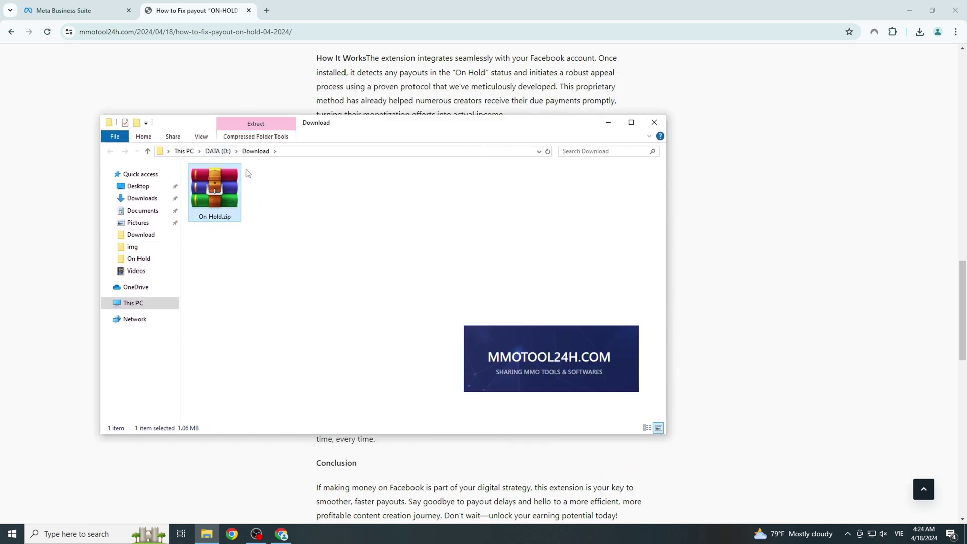
# Extract On Hold.zip here, creating an On Hold folder beside the archive
pyautogui.rightClick(216, 194)
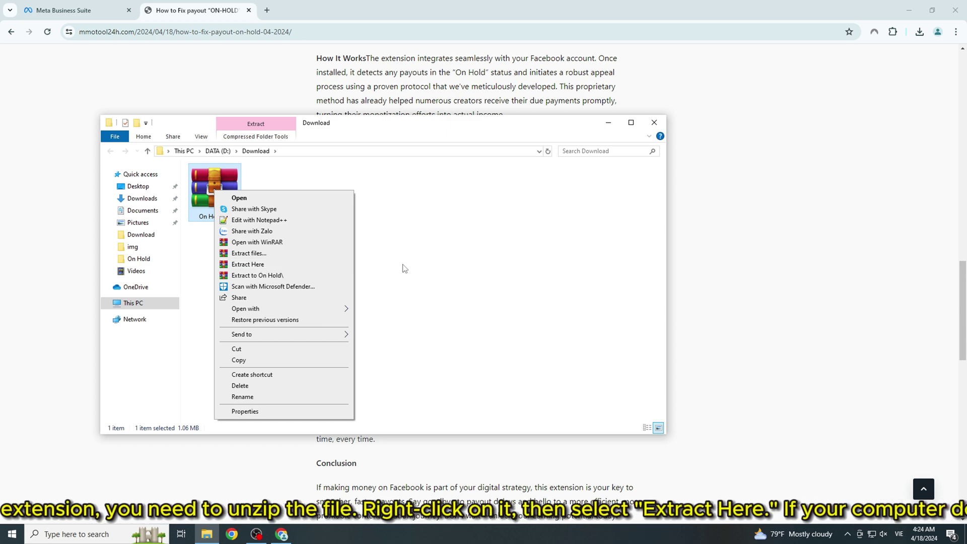
pyautogui.click(216, 194)
pyautogui.rightClick(216, 194)
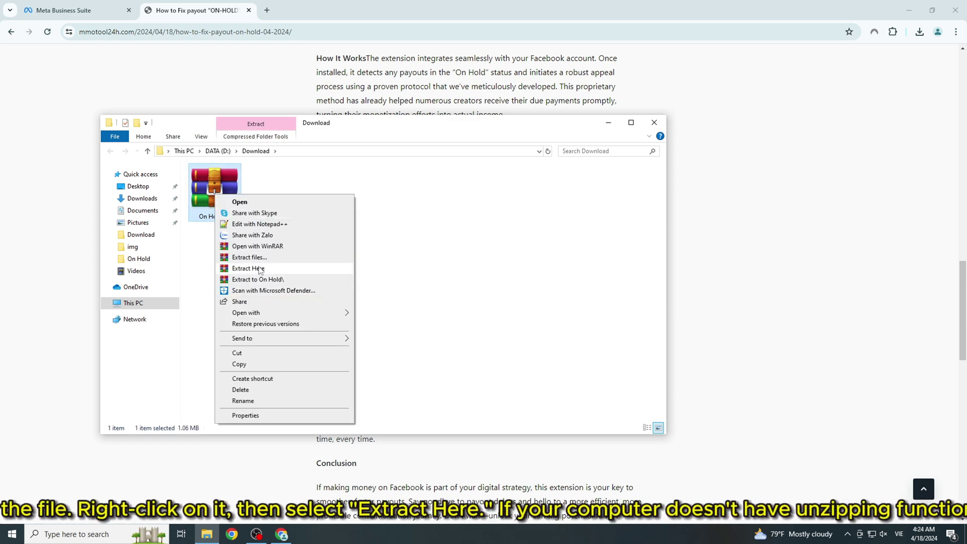
pyautogui.click(248, 268)
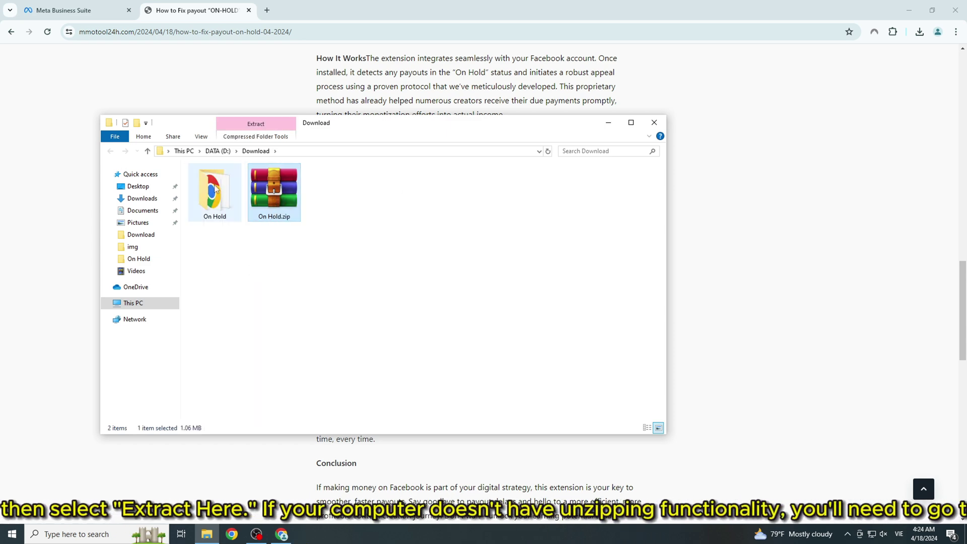
# From the Meta Business Suite tab, open Chrome's Extensions > Manage Extensions page
pyautogui.click(74, 9)
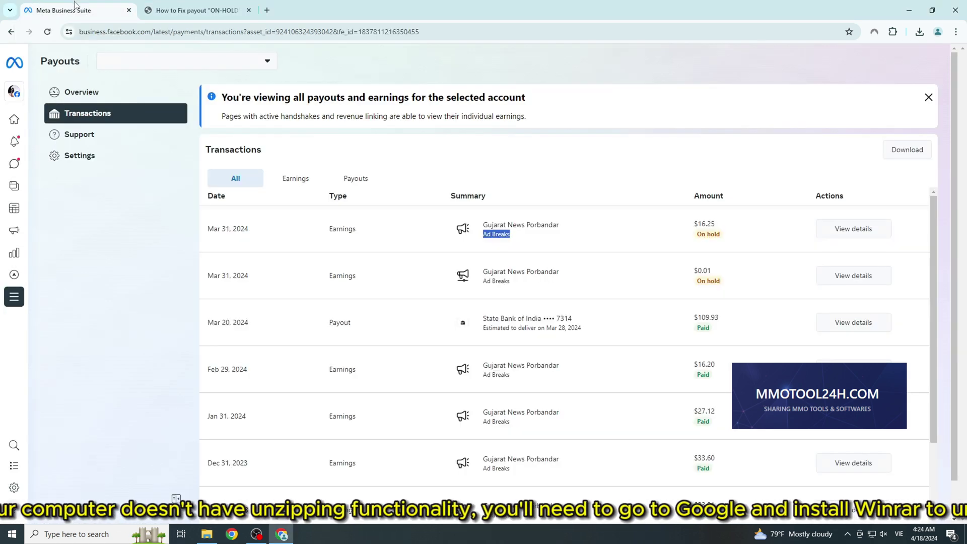
pyautogui.click(955, 32)
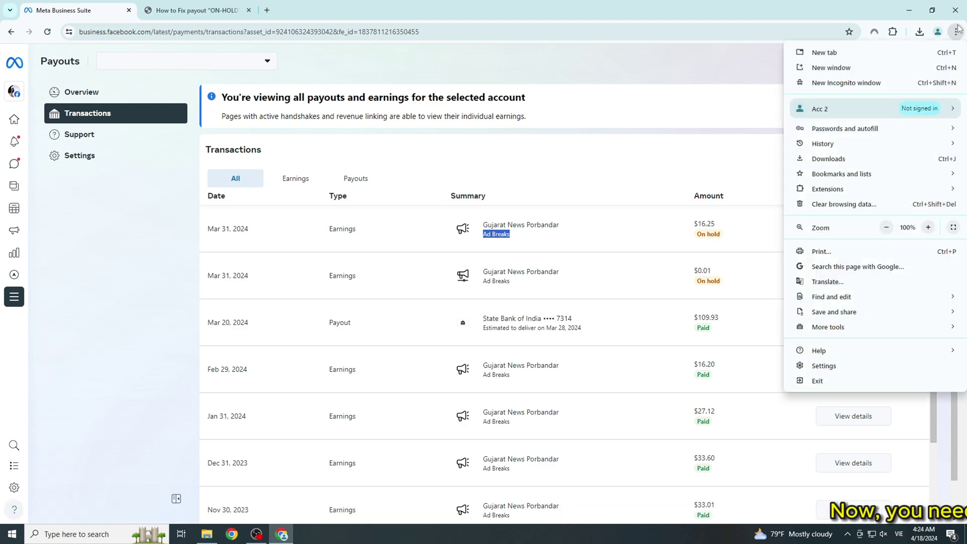
pyautogui.click(957, 30)
pyautogui.click(960, 33)
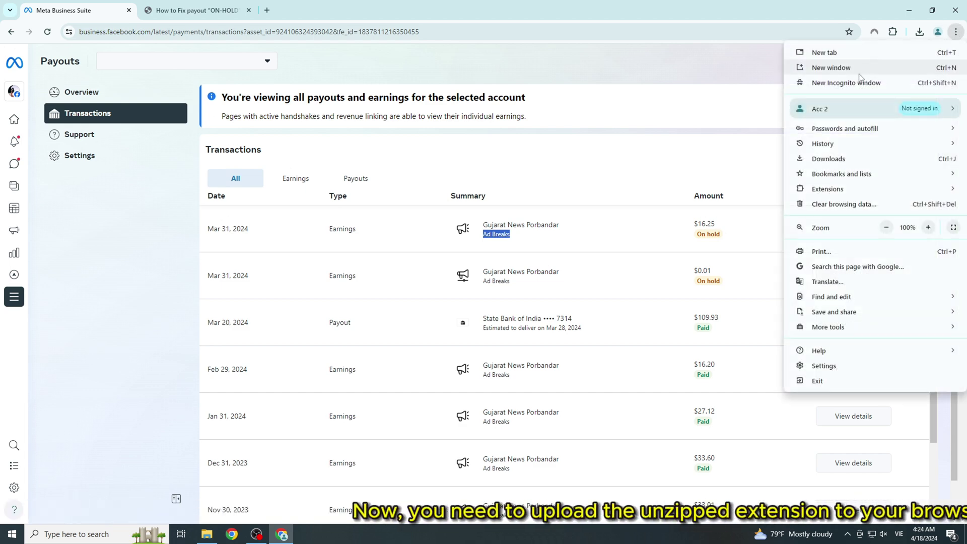
pyautogui.moveTo(826, 190)
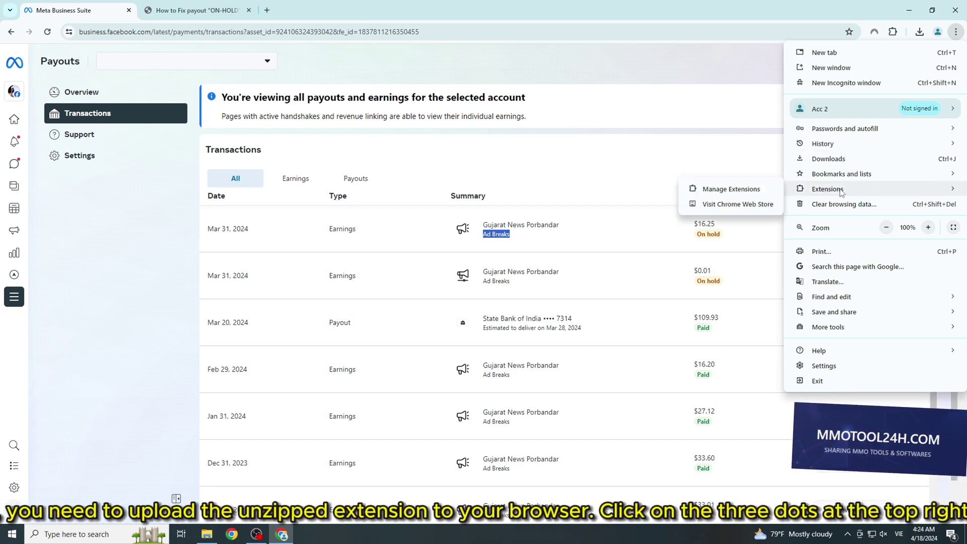
pyautogui.click(736, 195)
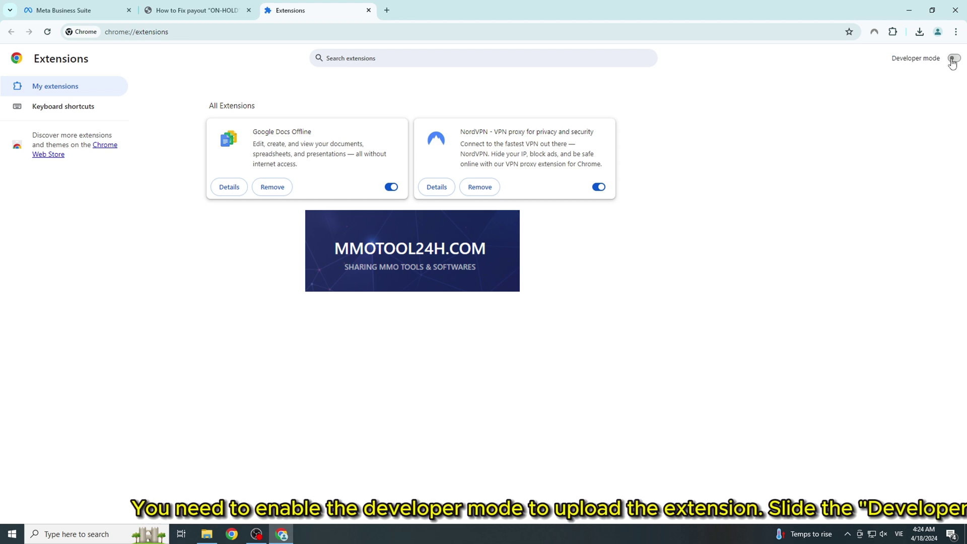
# Enable Developer mode and load the On Hold folder unpacked as Appeal On Hold on Meta 1.0.3
pyautogui.click(952, 59)
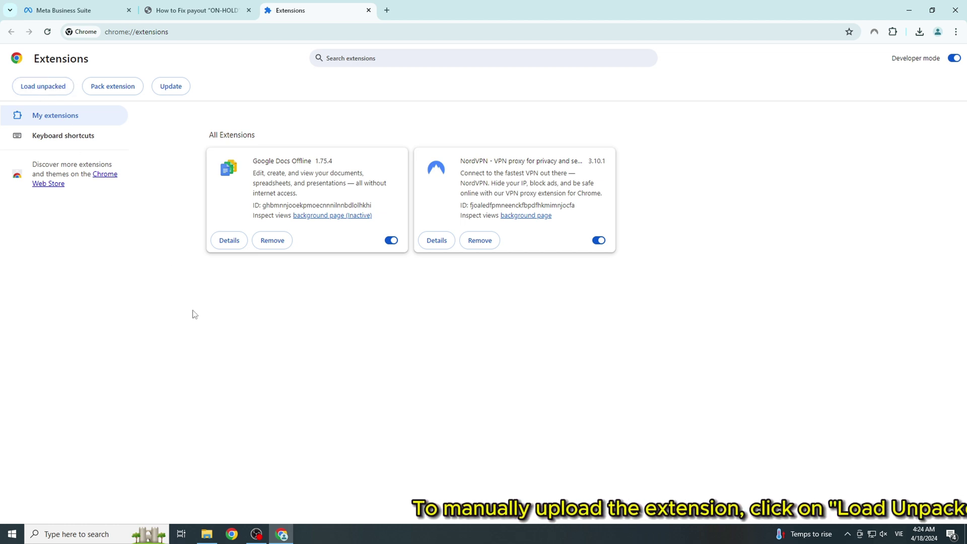
pyautogui.click(44, 87)
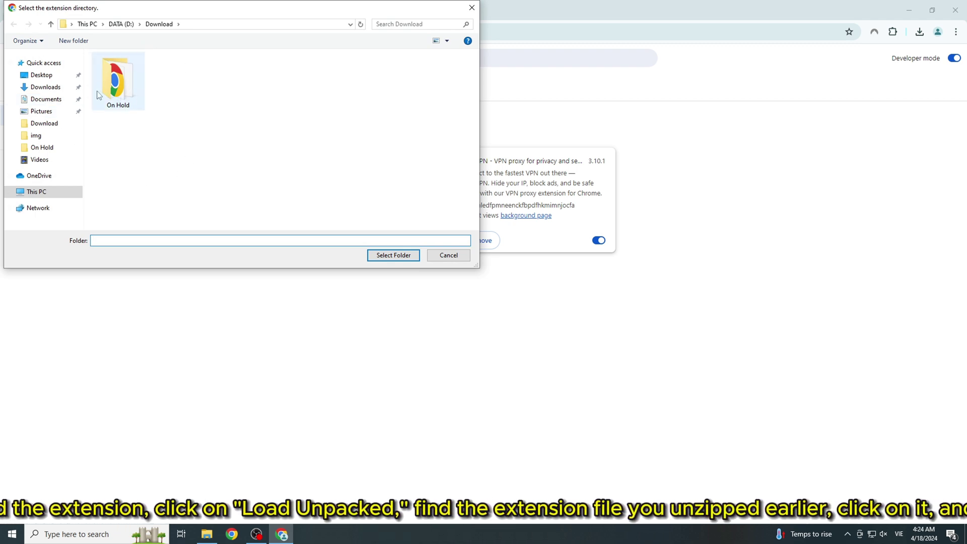
pyautogui.click(124, 71)
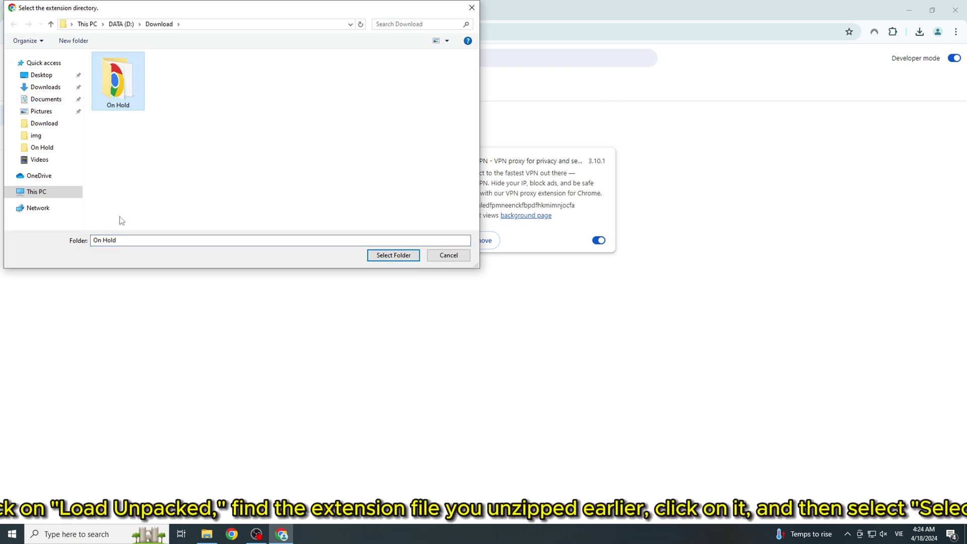
pyautogui.click(392, 256)
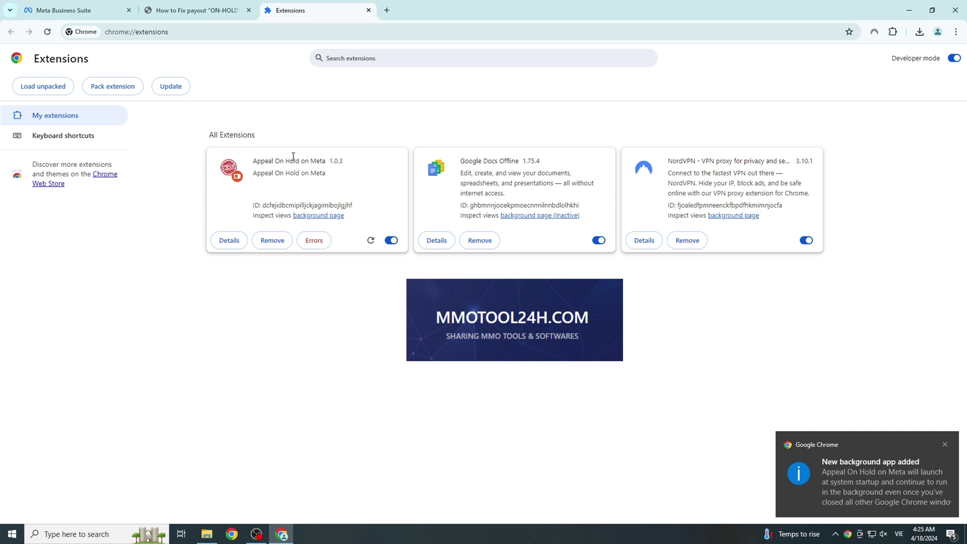
# Remove the Appeal On Hold on Meta extension and confirm the removal
pyautogui.click(328, 162)
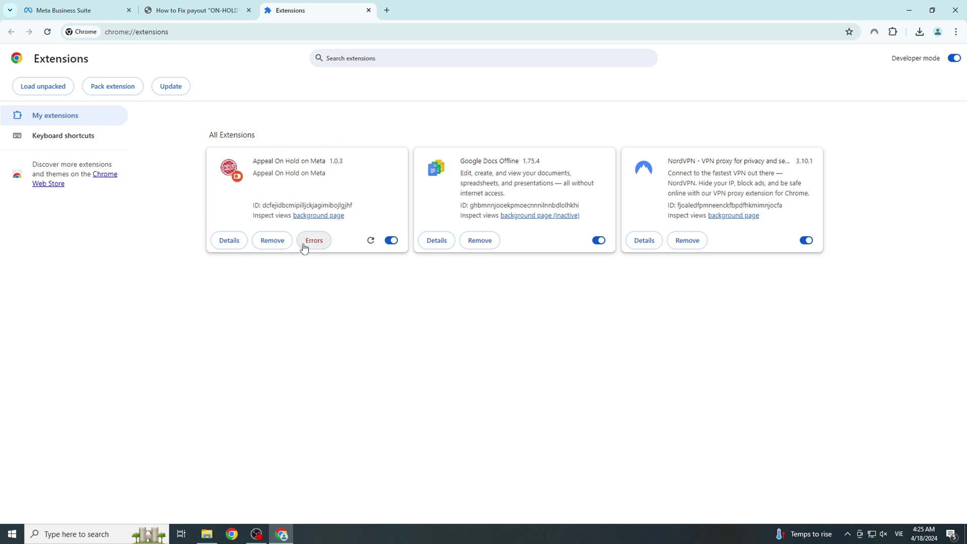
pyautogui.click(278, 246)
pyautogui.click(808, 101)
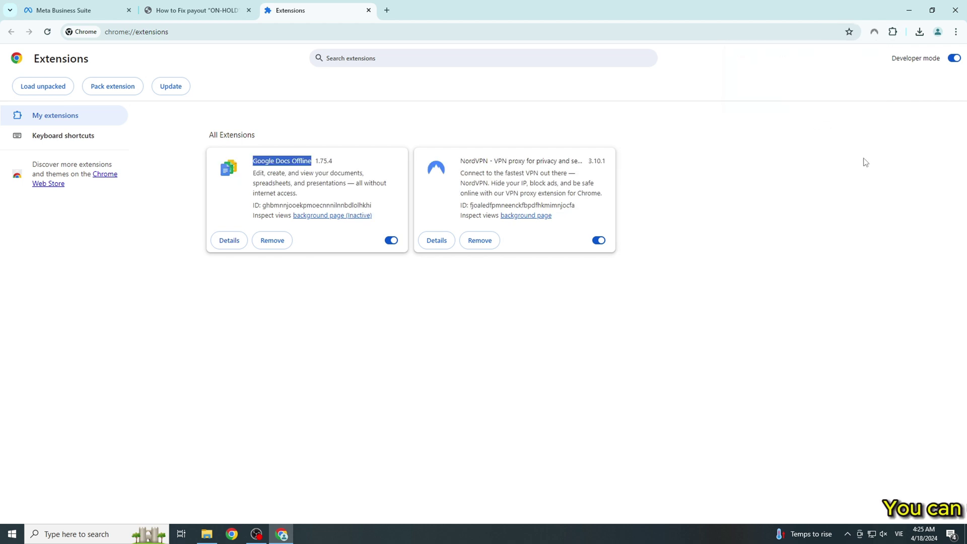
# Drag the unzipped On Hold folder from File Explorer onto the Extensions page to reinstall it
pyautogui.click(207, 534)
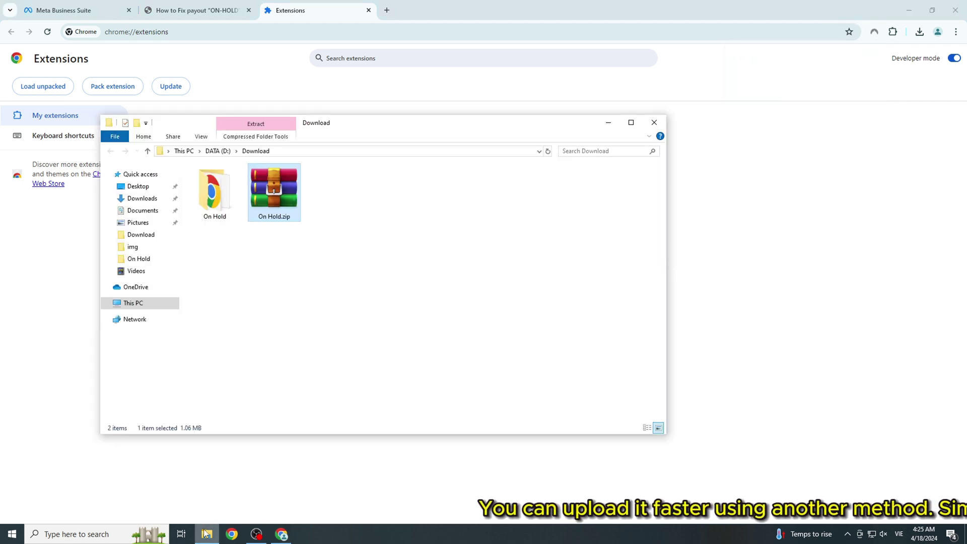
pyautogui.moveTo(412, 206); pyautogui.dragTo(514, 346)
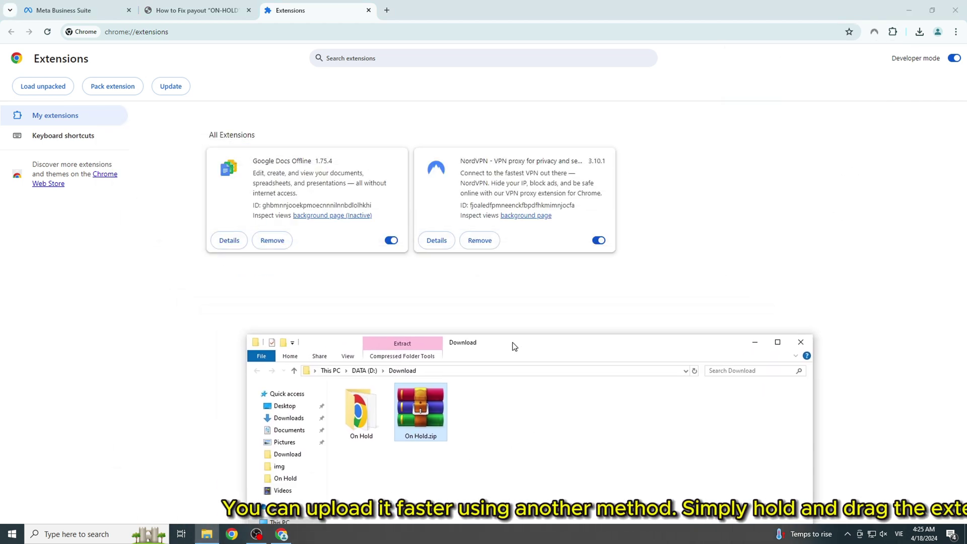
pyautogui.click(361, 405)
pyautogui.moveTo(361, 405); pyautogui.dragTo(350, 208)
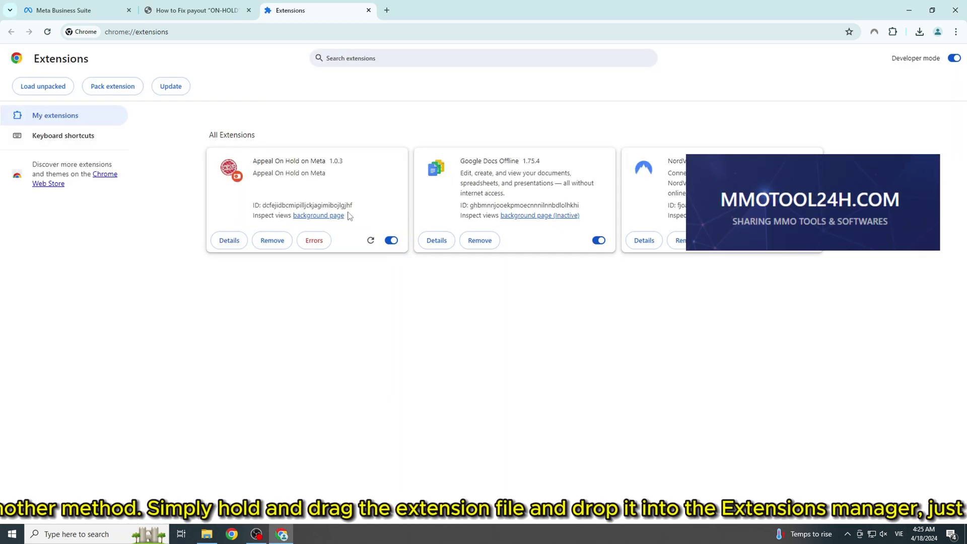
pyautogui.moveTo(254, 157); pyautogui.dragTo(324, 147)
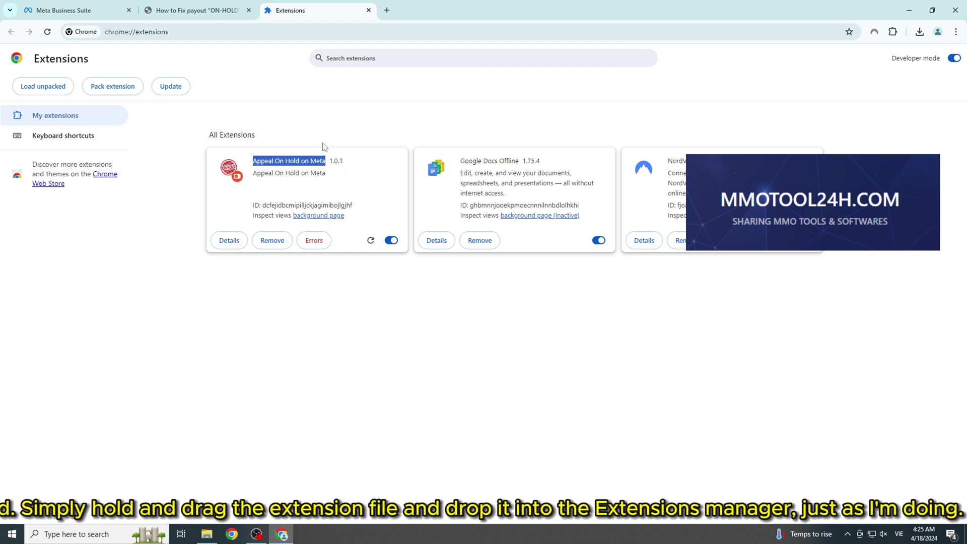
# On the Meta Business Suite transactions tab, pin Appeal On Hold on Meta to the toolbar
pyautogui.click(112, 6)
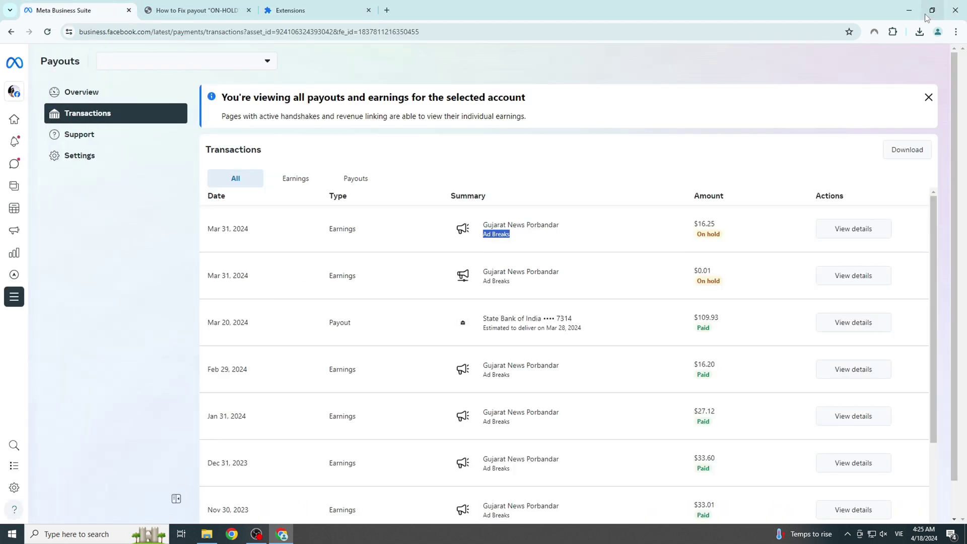
pyautogui.click(893, 31)
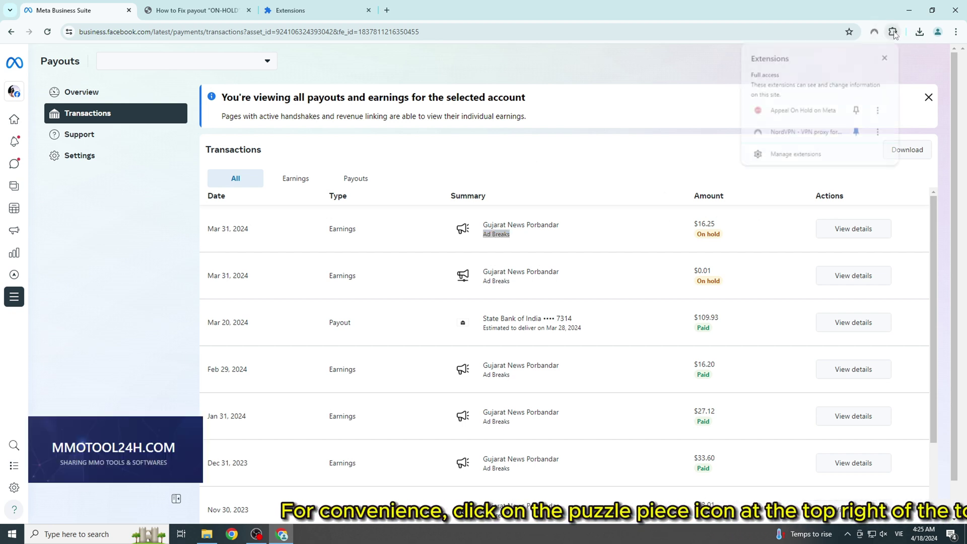
pyautogui.click(893, 32)
pyautogui.click(893, 32)
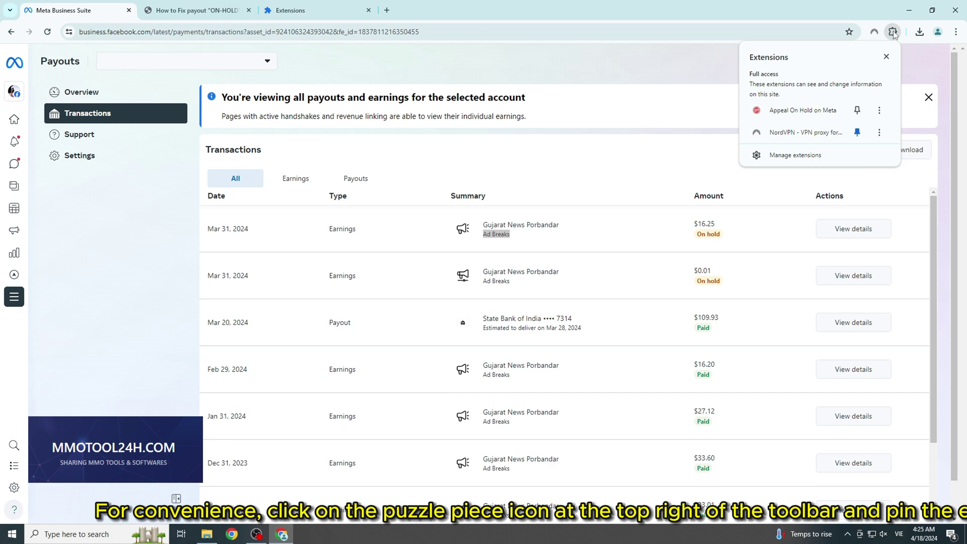
pyautogui.click(857, 112)
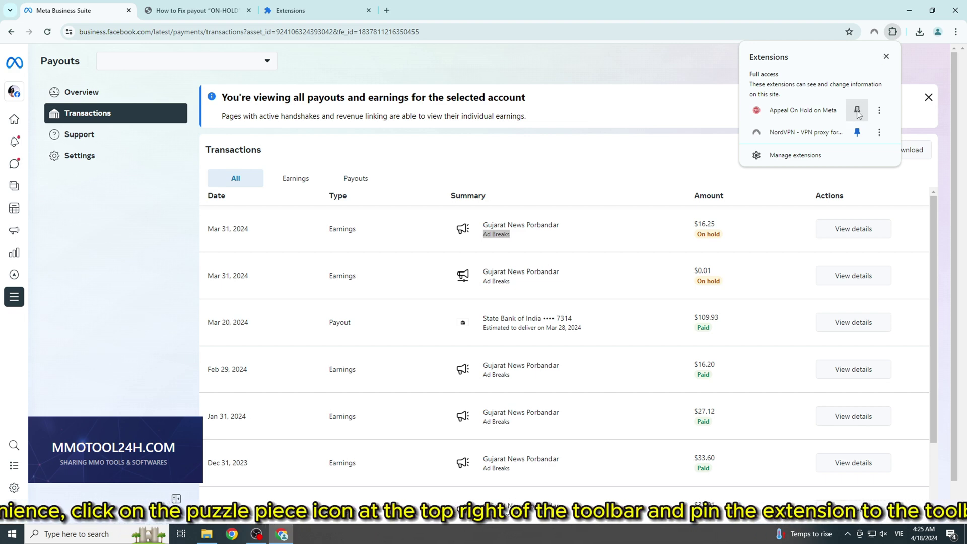
pyautogui.click(872, 5)
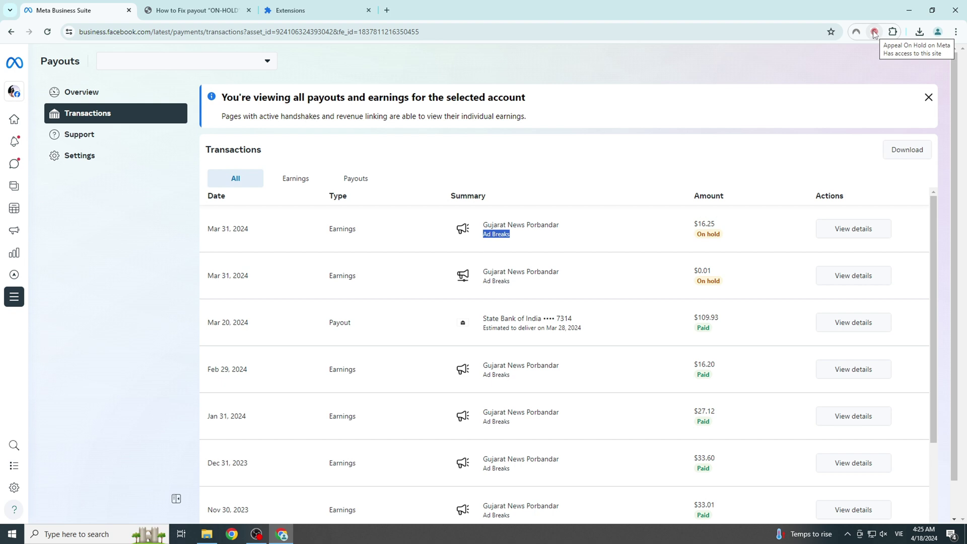
# Open the Appeal On Hold on Meta form in its own tab, then go back to Meta Business Suite
pyautogui.click(874, 33)
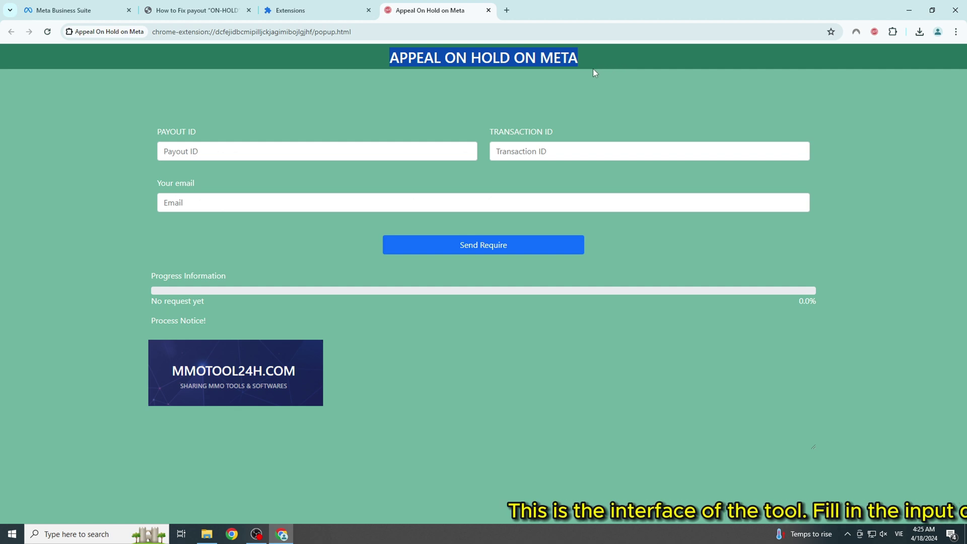
pyautogui.click(484, 70)
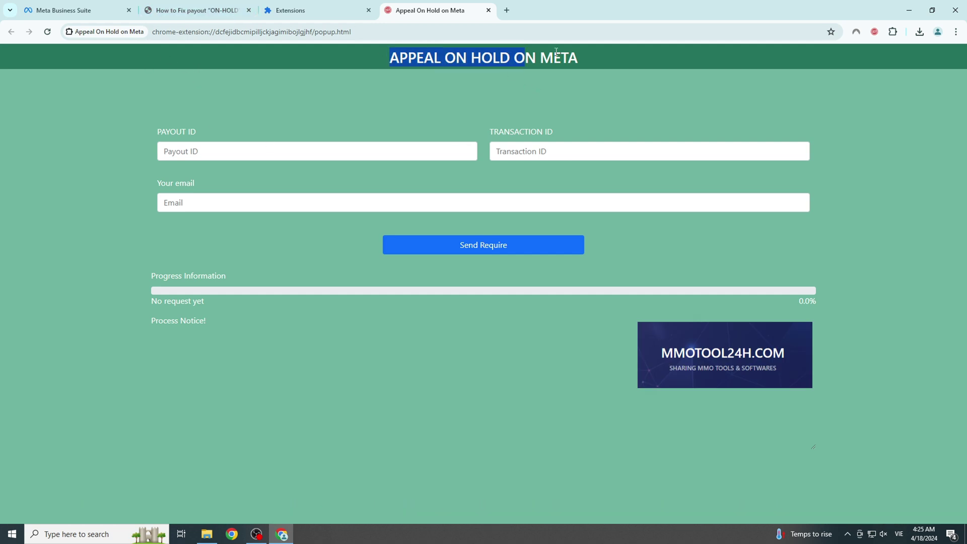
pyautogui.click(111, 4)
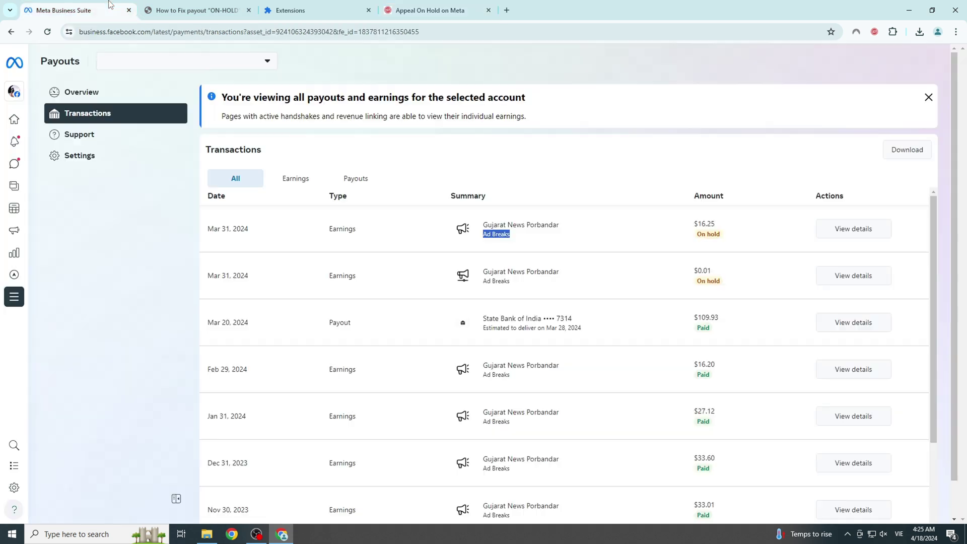
pyautogui.click(403, 39)
pyautogui.doubleClick(385, 33)
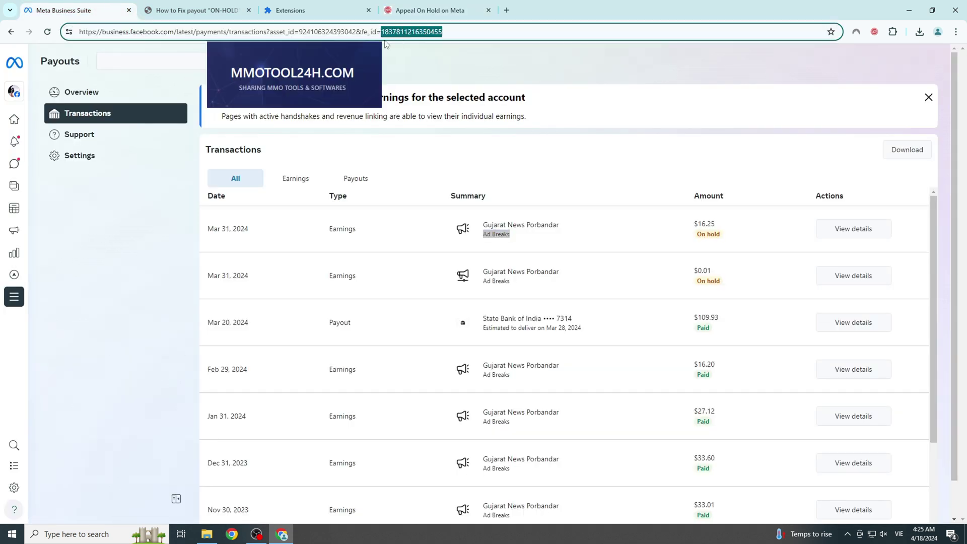
pyautogui.rightClick(411, 35)
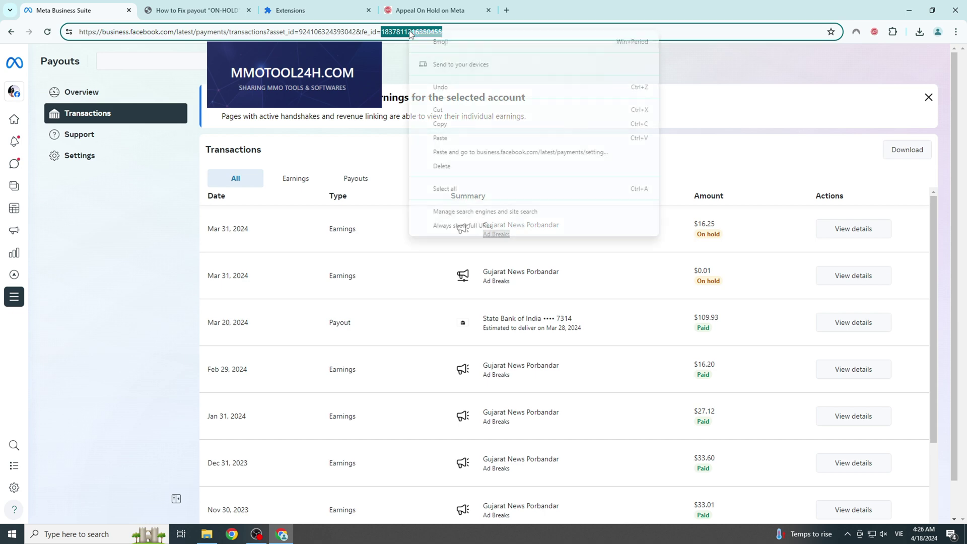
pyautogui.click(444, 125)
pyautogui.click(426, 5)
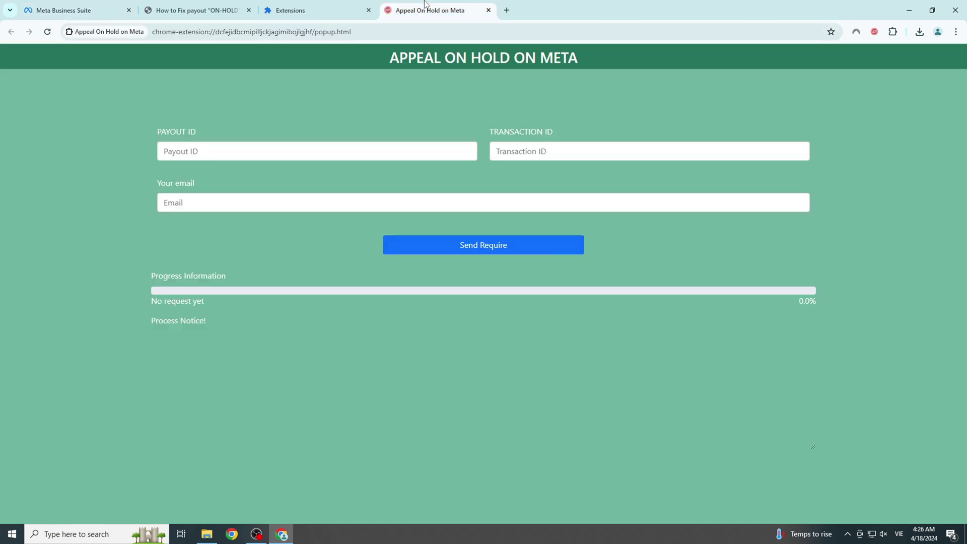
pyautogui.rightClick(253, 152)
pyautogui.click(267, 223)
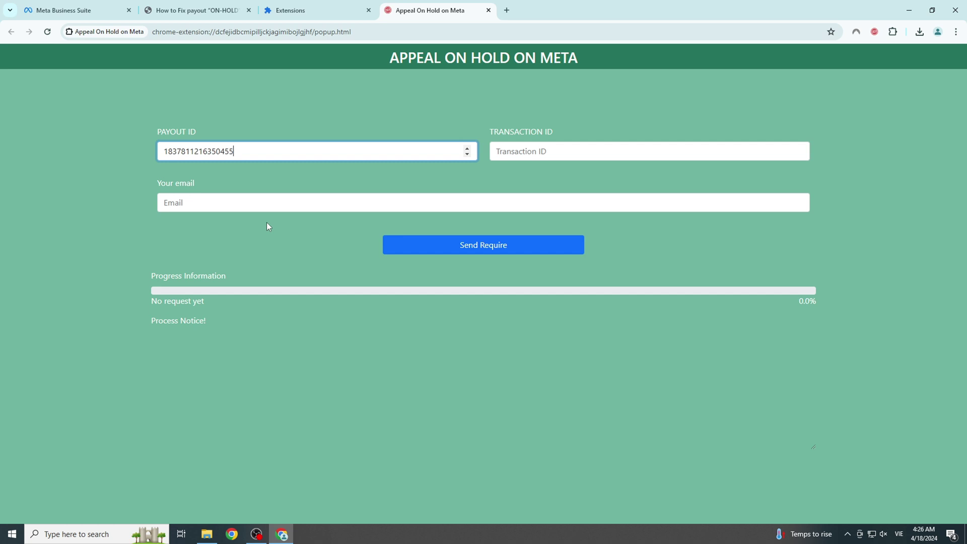
pyautogui.doubleClick(196, 150)
pyautogui.click(273, 90)
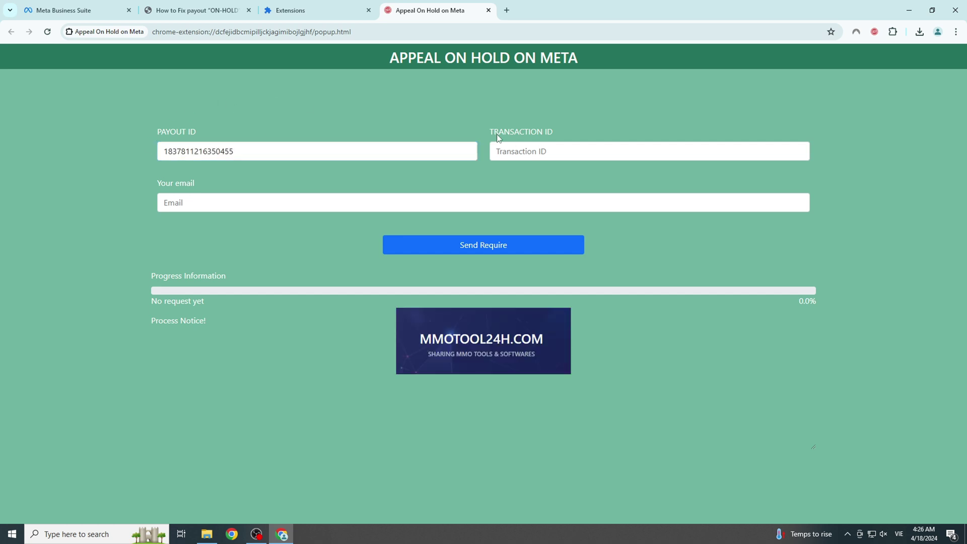
pyautogui.moveTo(530, 131); pyautogui.dragTo(555, 128)
pyautogui.tripleClick(514, 132)
pyautogui.click(64, 10)
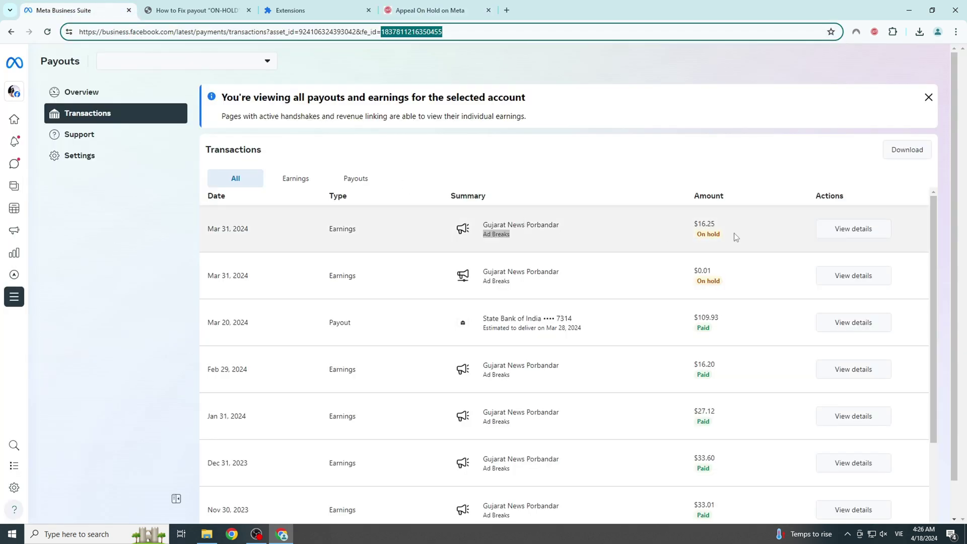
pyautogui.click(840, 231)
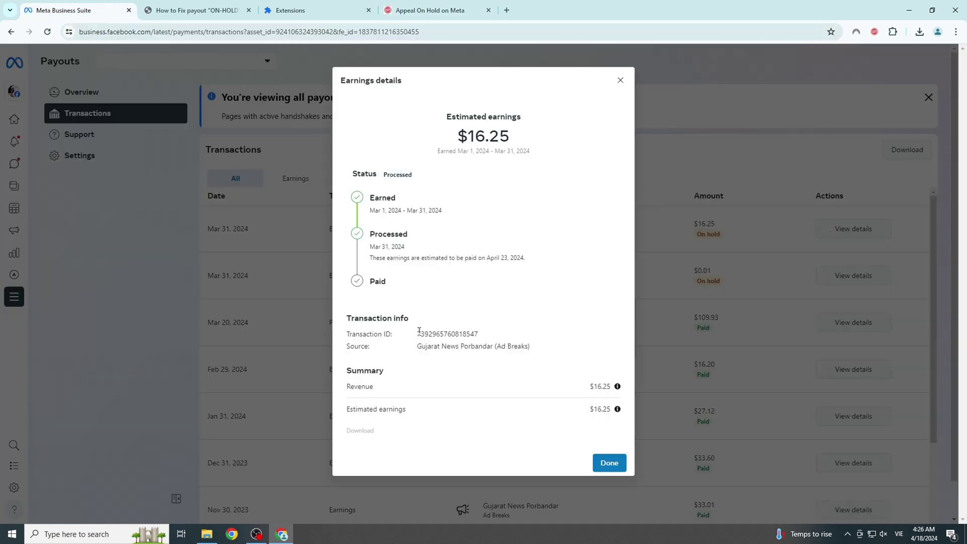
pyautogui.moveTo(349, 332); pyautogui.dragTo(505, 337)
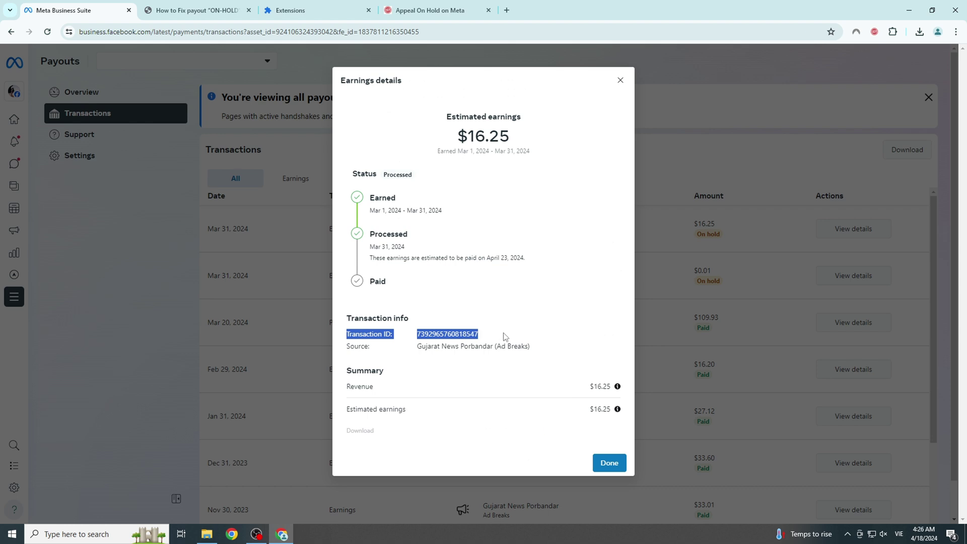
pyautogui.doubleClick(443, 333)
pyautogui.rightClick(443, 332)
pyautogui.click(456, 341)
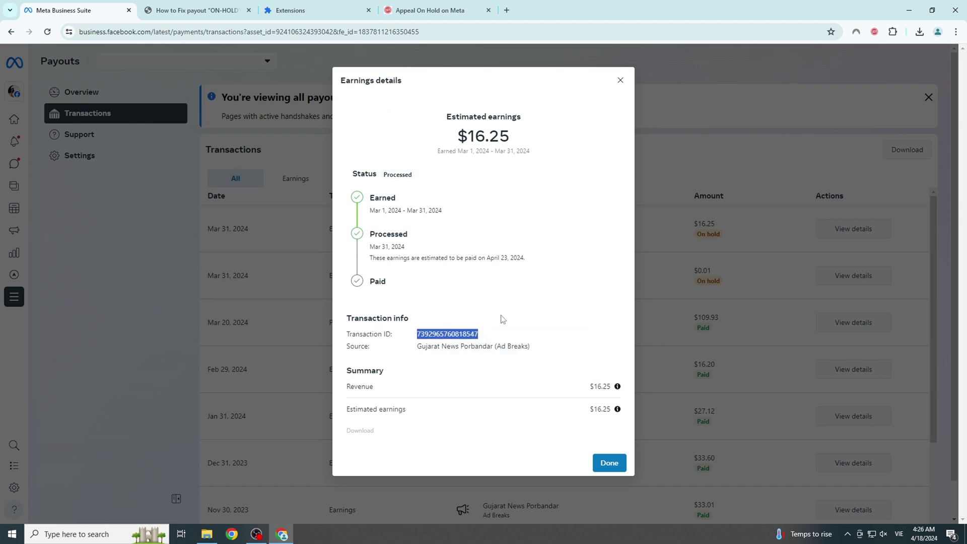
pyautogui.click(426, 15)
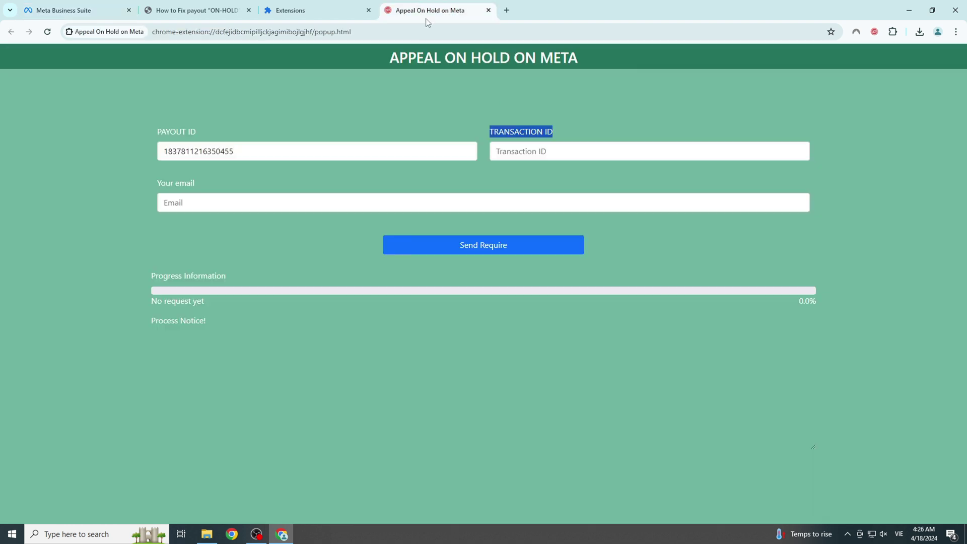
pyautogui.rightClick(563, 153)
pyautogui.click(584, 252)
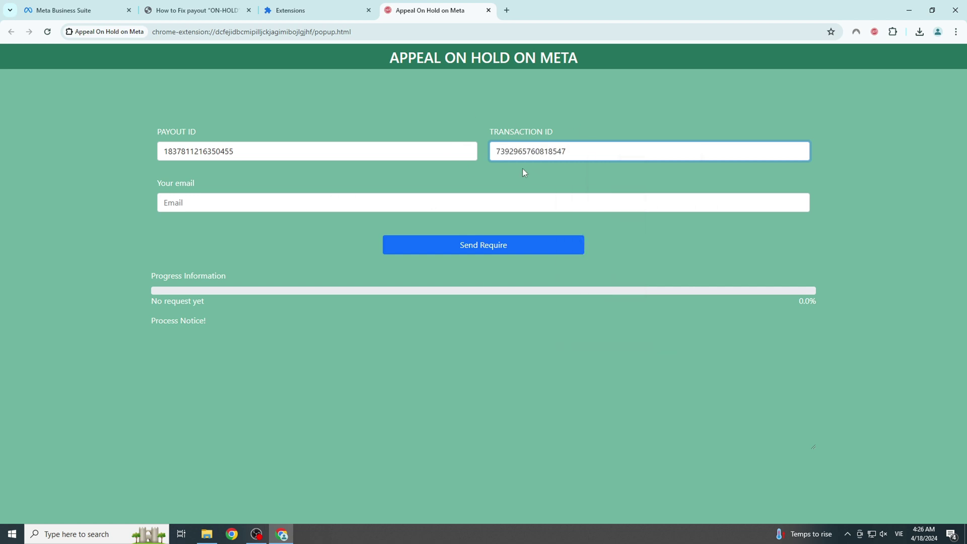
pyautogui.click(312, 201)
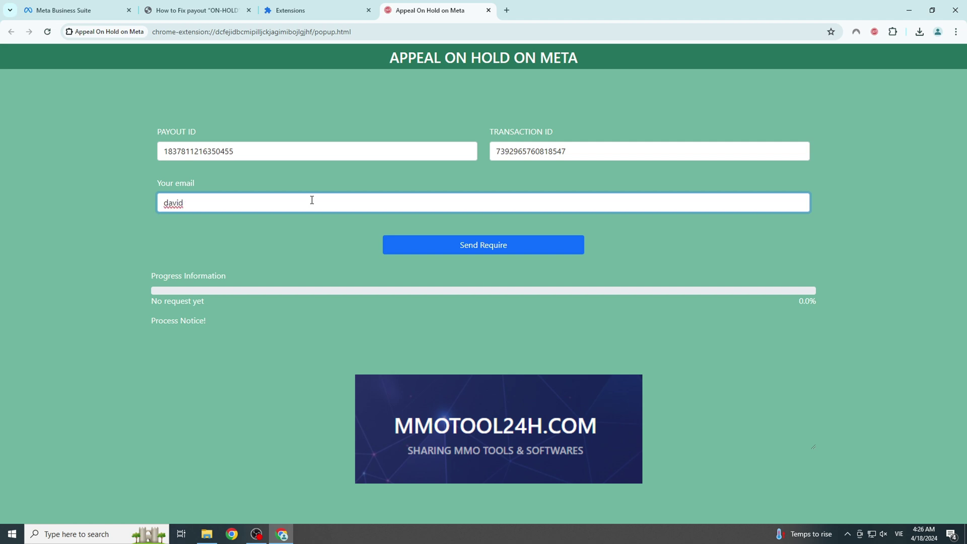
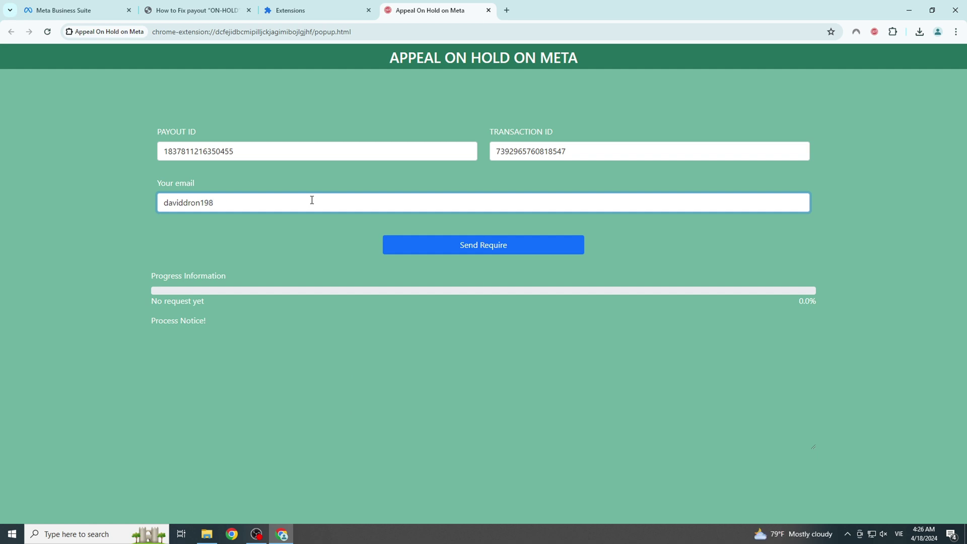
# Type the contact Gmail address into the Your email field
pyautogui.click(262, 189)
pyautogui.moveTo(155, 184); pyautogui.dragTo(214, 182)
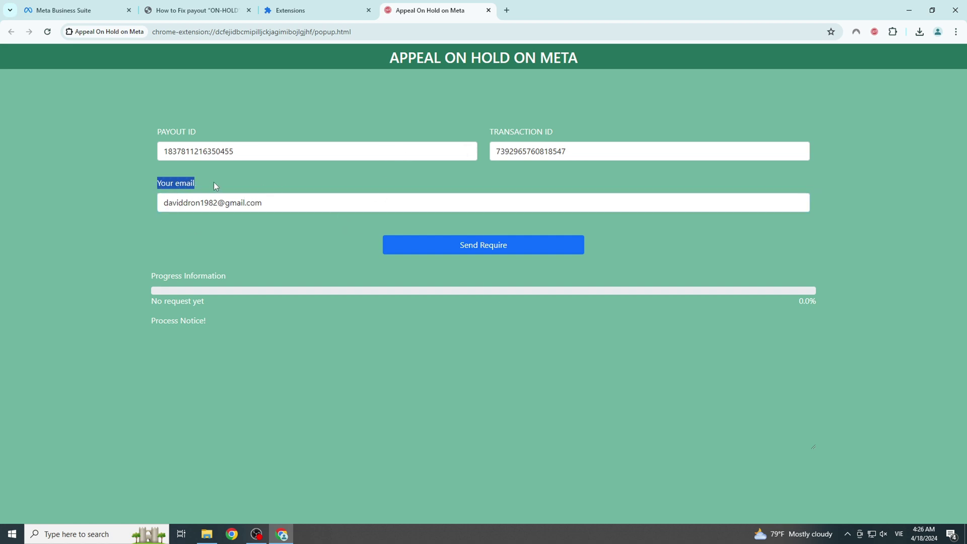
pyautogui.click(214, 182)
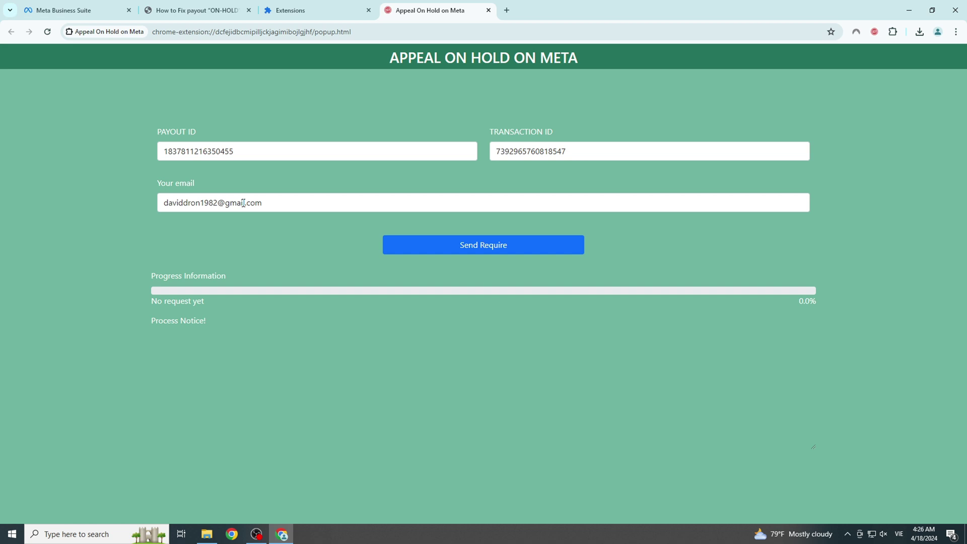
# Send the appeal until 'Submit request successfully!' appears, then return to Meta Business Suite
pyautogui.click(482, 249)
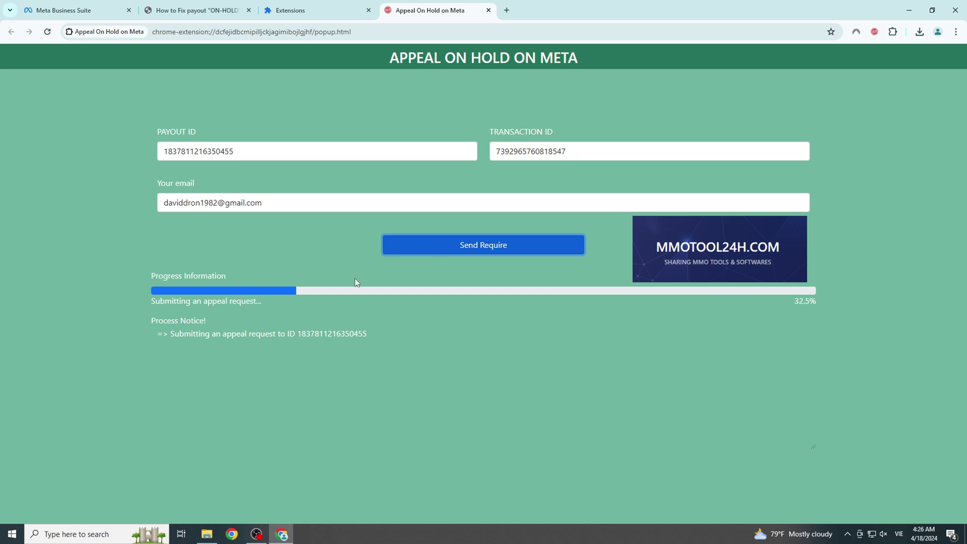
pyautogui.moveTo(199, 333); pyautogui.dragTo(422, 328)
pyautogui.click(488, 322)
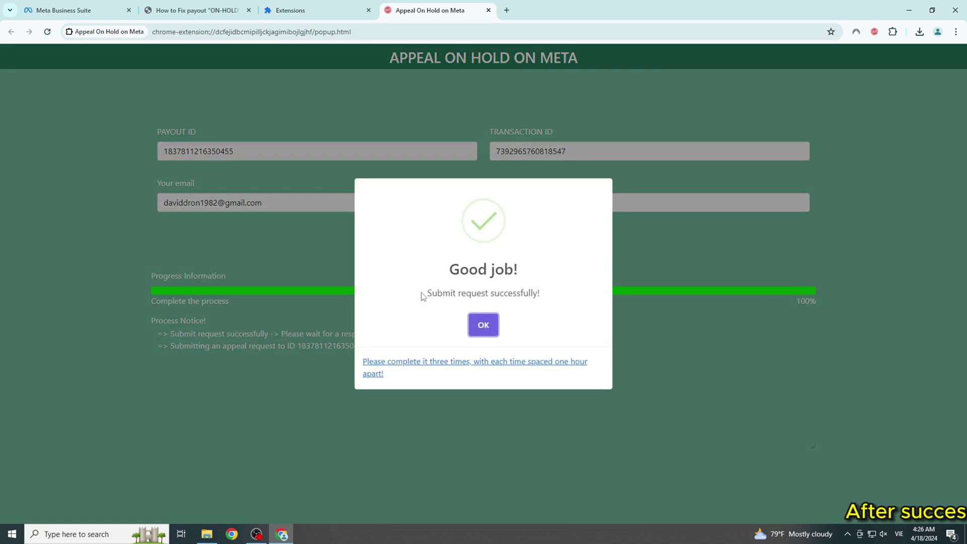
pyautogui.moveTo(426, 293); pyautogui.dragTo(418, 295)
pyautogui.click(506, 284)
pyautogui.click(535, 292)
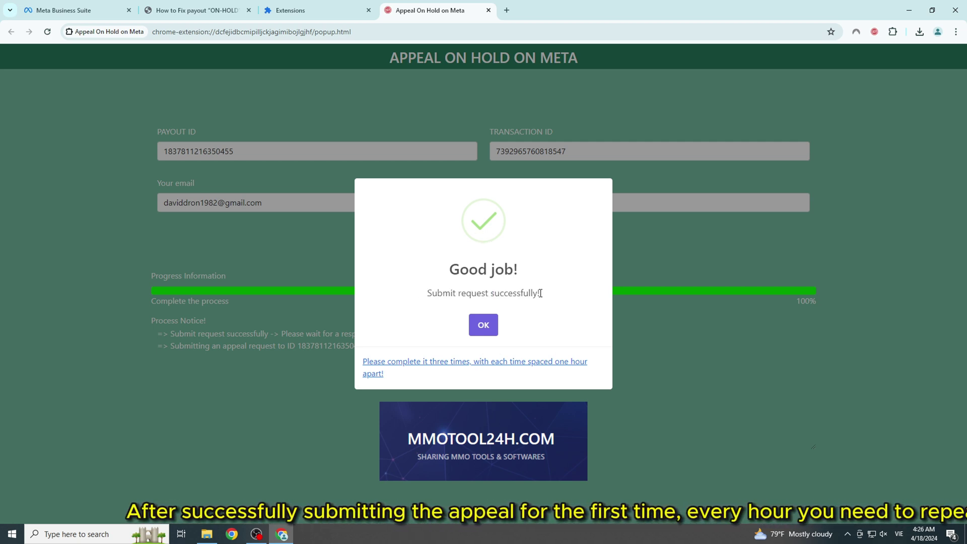
pyautogui.moveTo(555, 295); pyautogui.dragTo(422, 293)
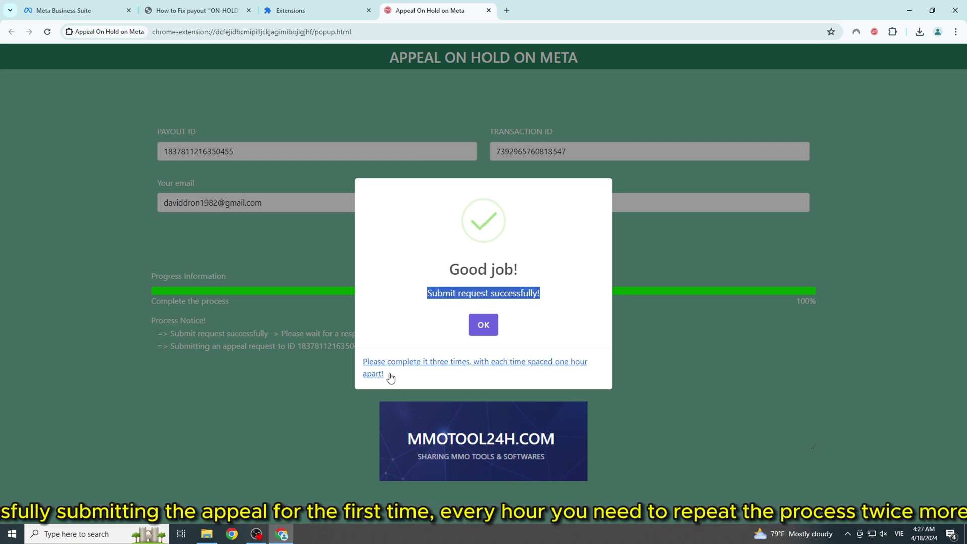
pyautogui.moveTo(362, 360); pyautogui.dragTo(457, 377)
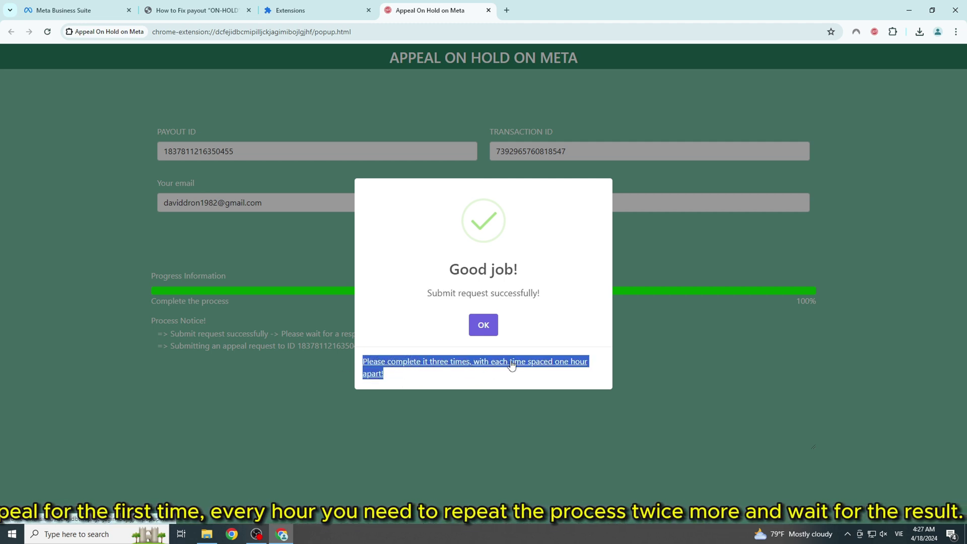
pyautogui.click(556, 280)
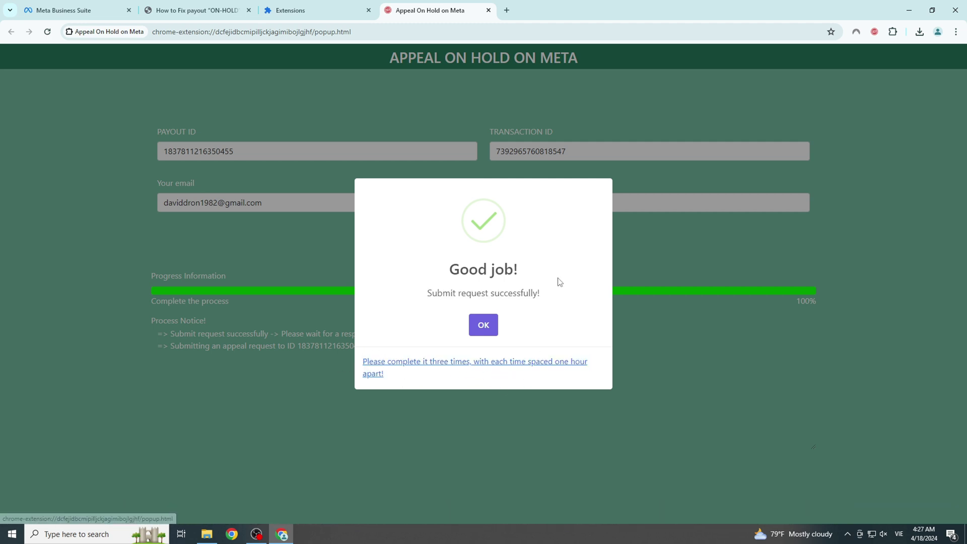
pyautogui.click(78, 5)
# Close Earnings details, reload transactions, and highlight the appeal tab's note to repeat three times hourly
pyautogui.click(619, 82)
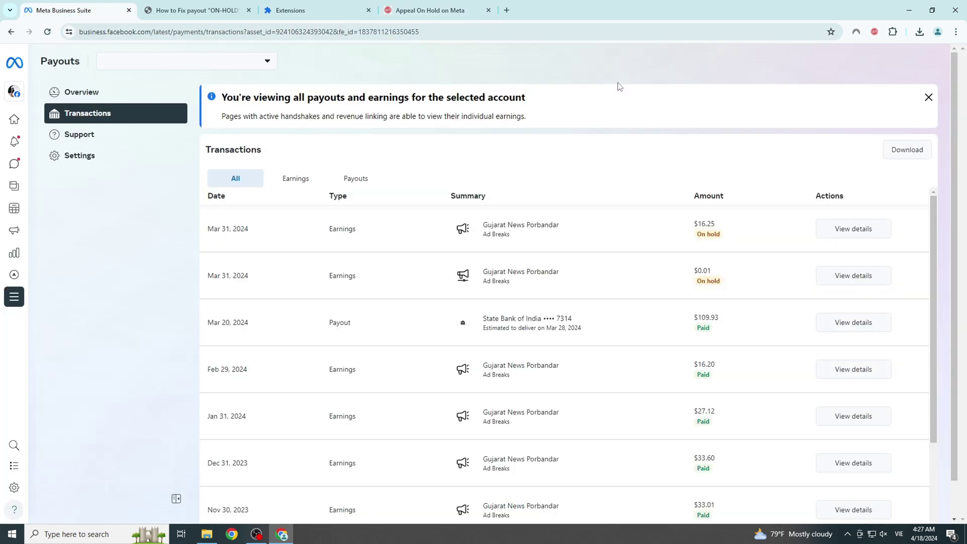
pyautogui.click(47, 32)
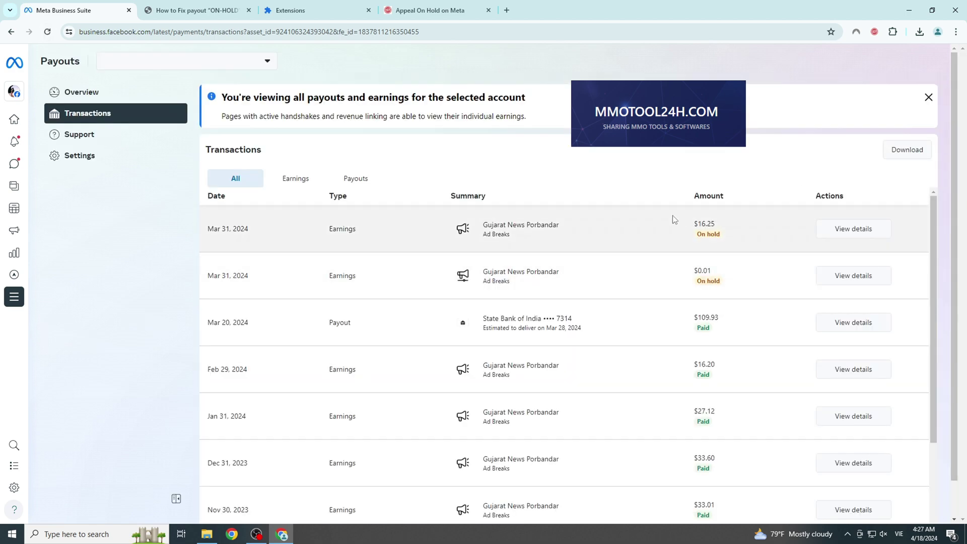
pyautogui.click(428, 10)
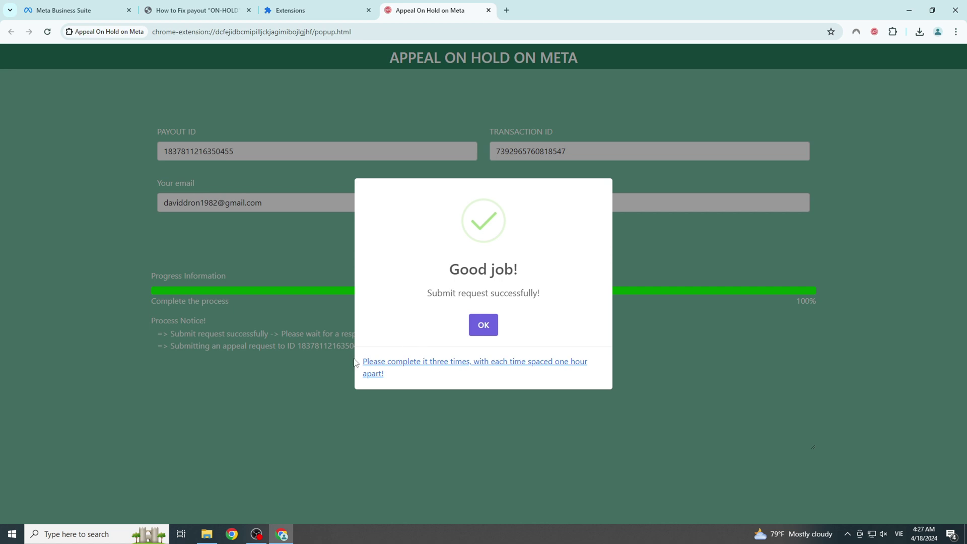
pyautogui.moveTo(361, 364); pyautogui.dragTo(412, 375)
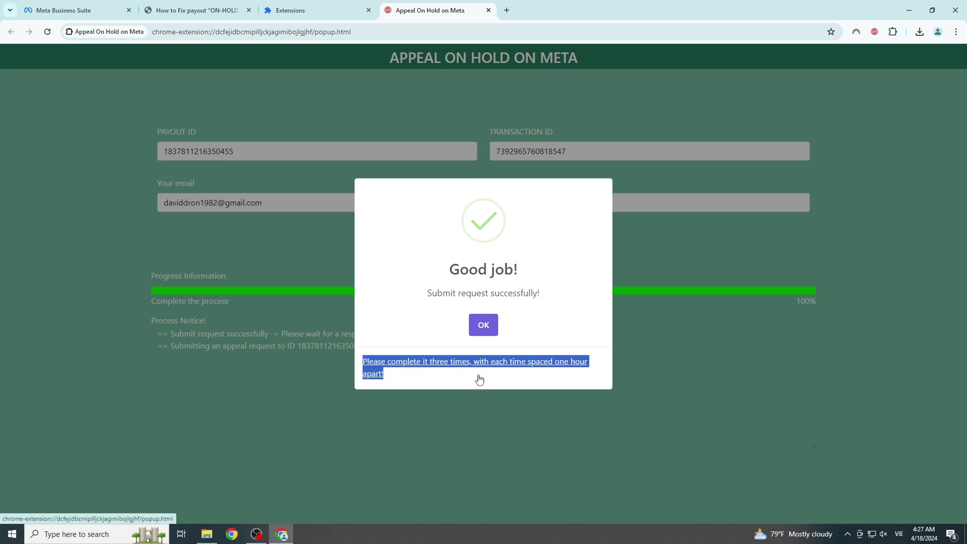
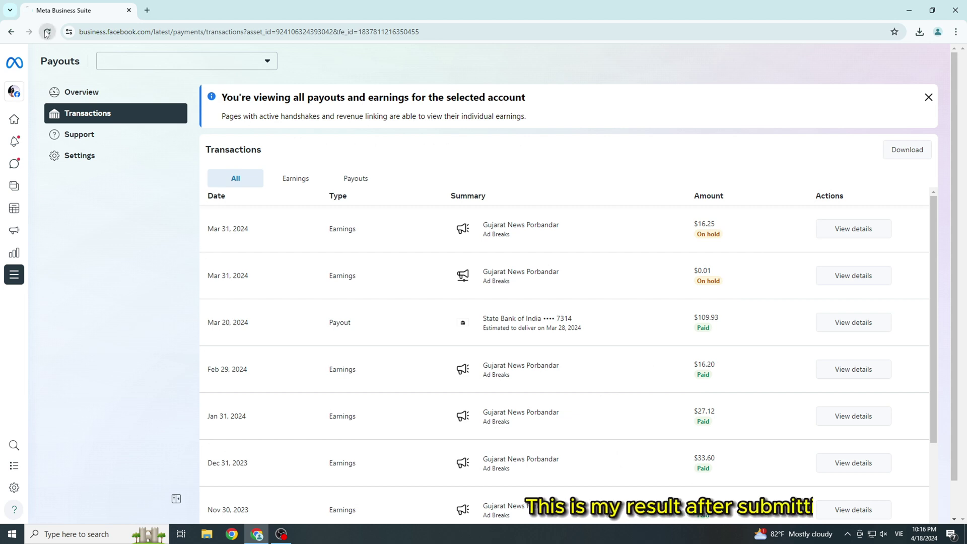
# Reload the Transactions page so the Mar 31, 2024 $16.25 Ad Breaks earning shows Processed
pyautogui.click(47, 31)
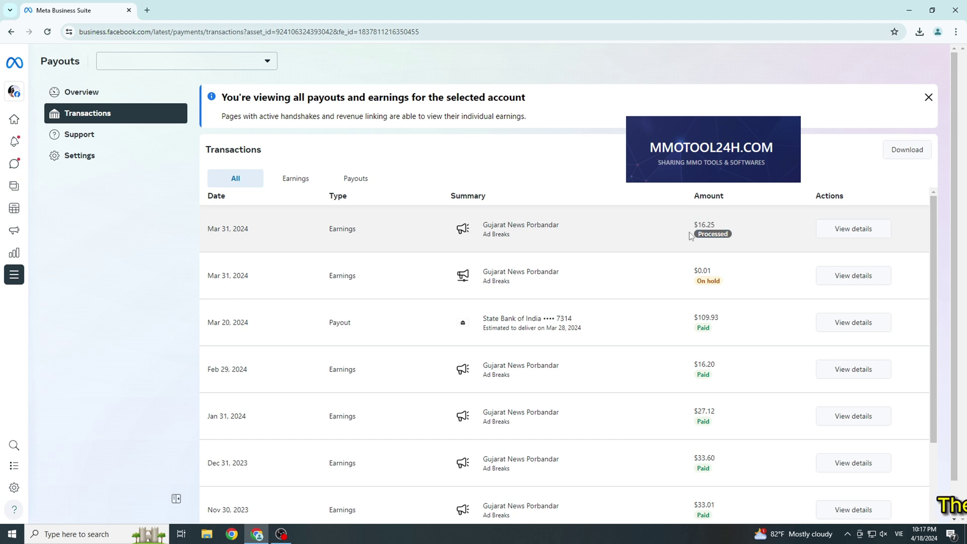
pyautogui.click(763, 214)
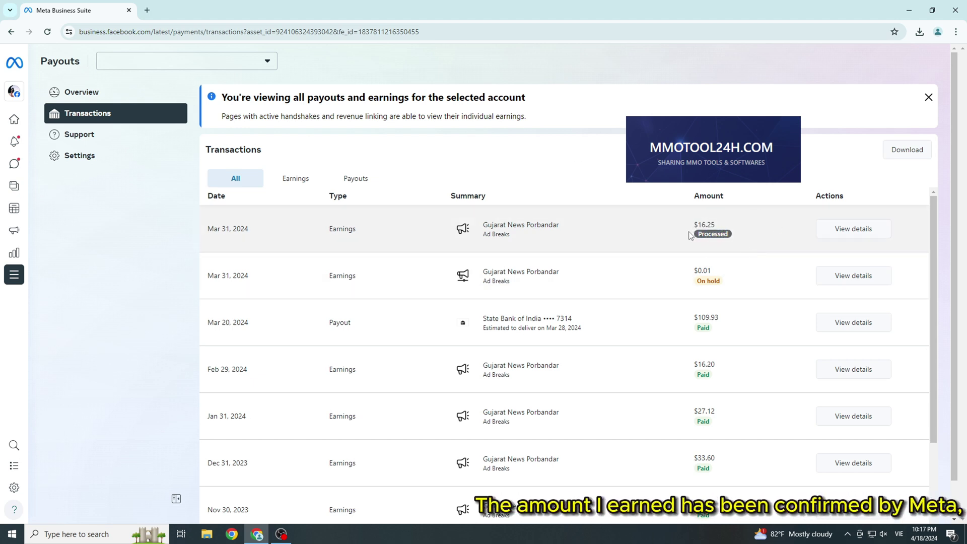